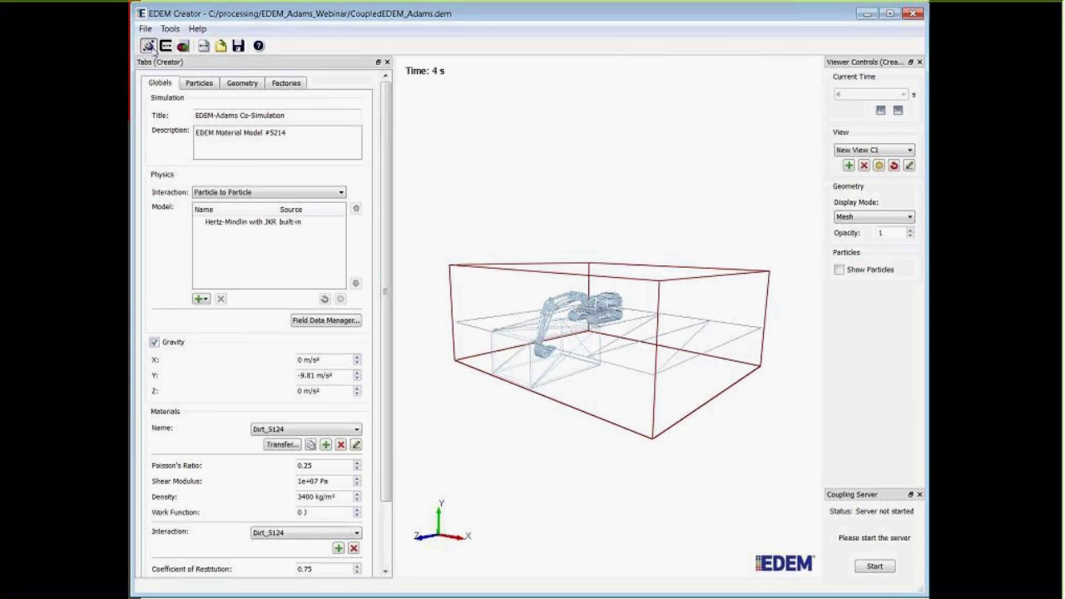
pyautogui.click(840, 269)
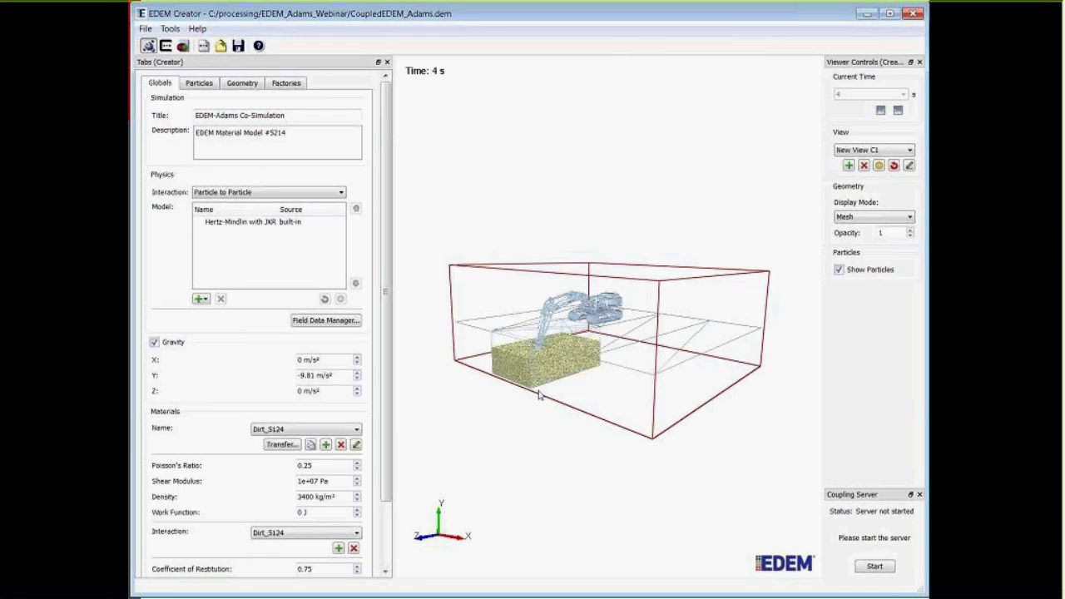
pyautogui.click(850, 272)
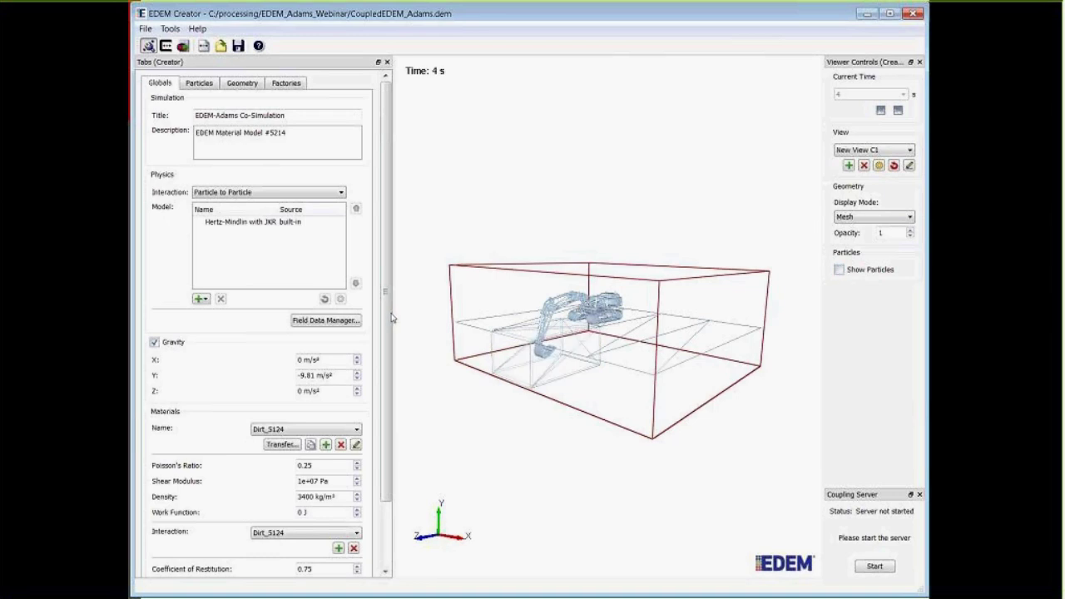
pyautogui.scroll(-1, 388, 325)
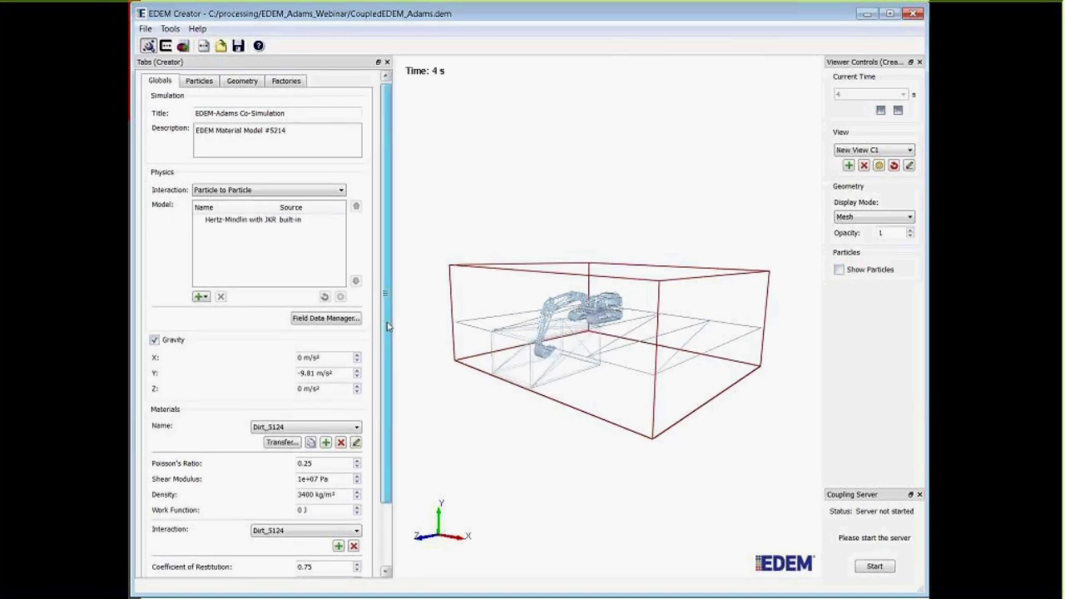
pyautogui.scroll(-3, 369, 491)
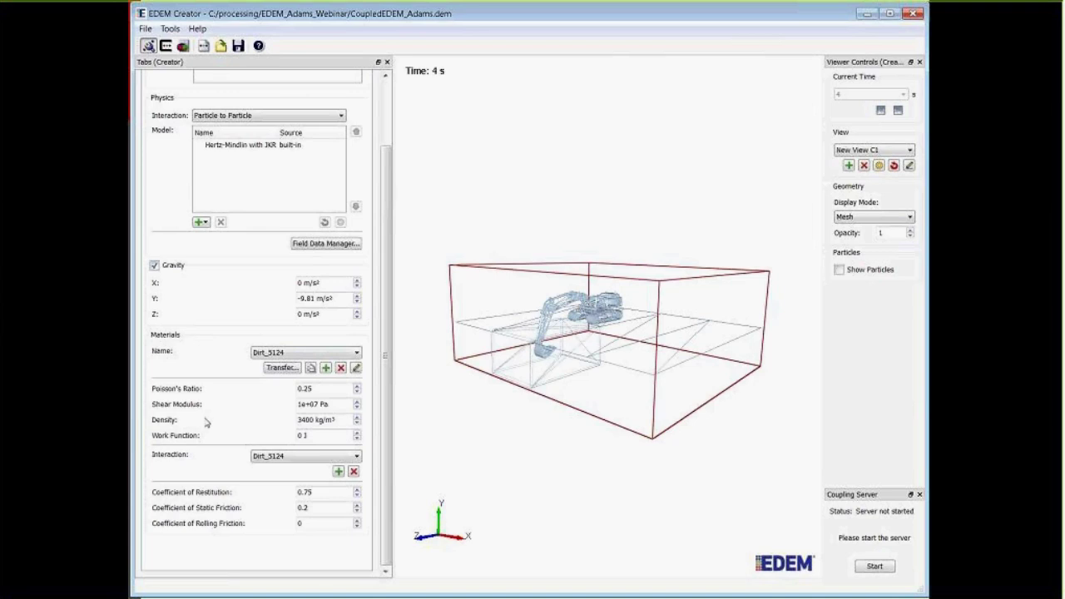
pyautogui.click(839, 270)
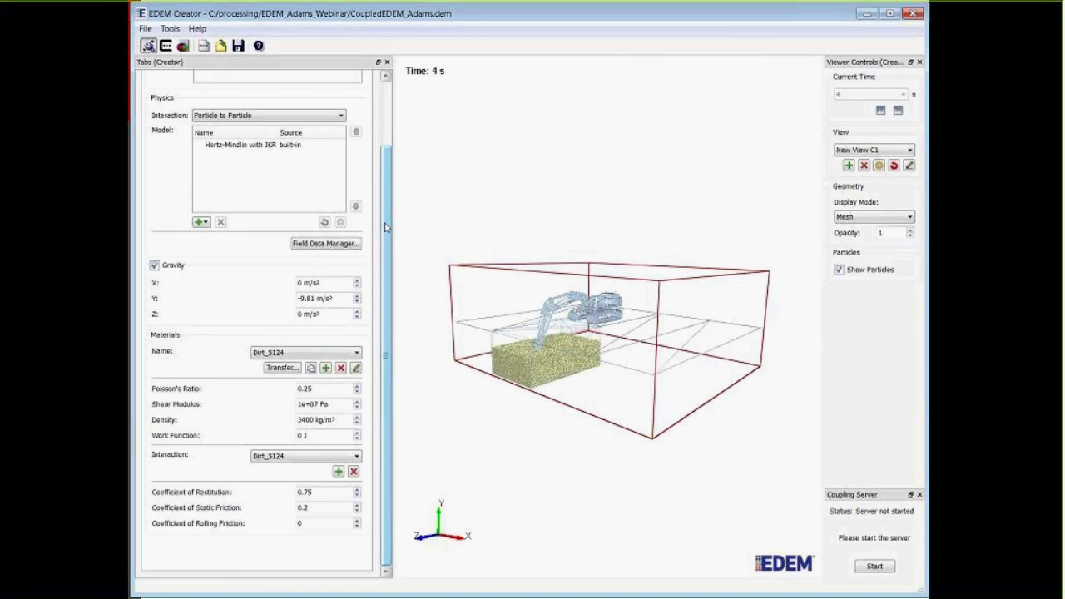
pyautogui.scroll(3, 250, 249)
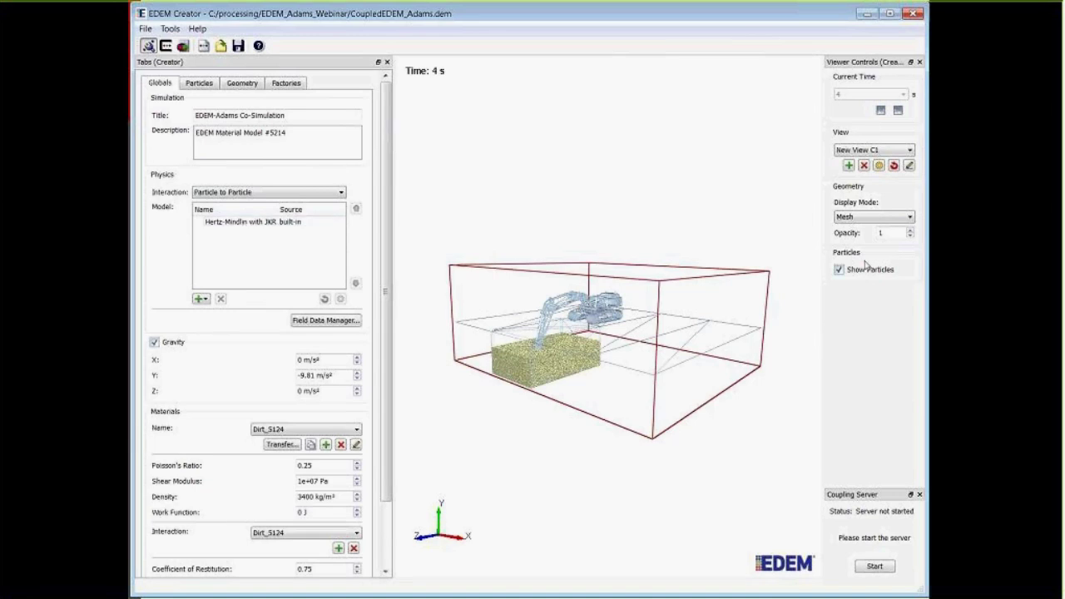
pyautogui.click(838, 269)
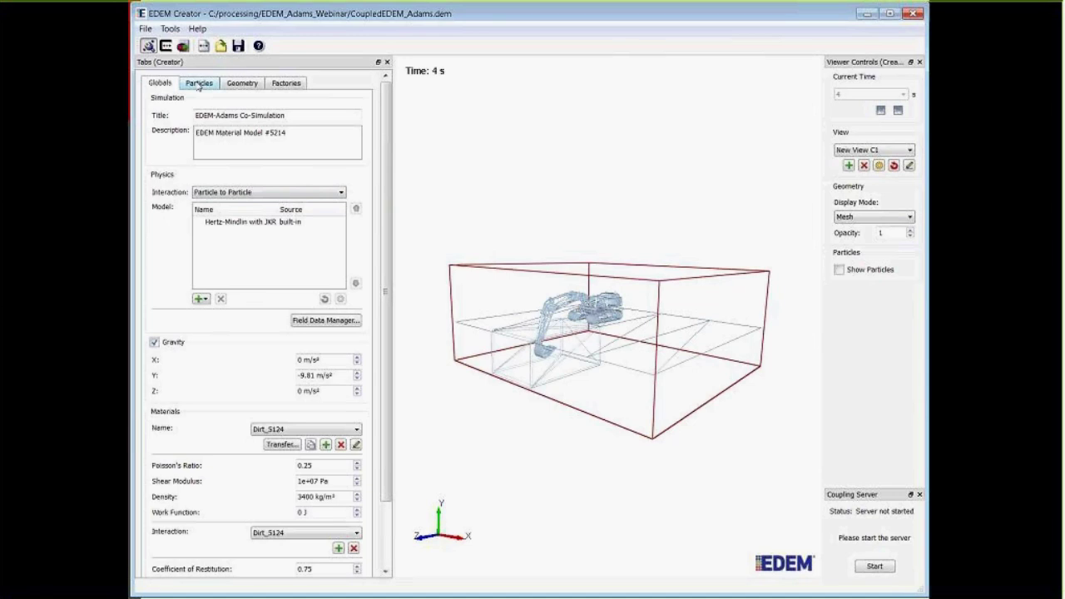
# Display the three-sphere 47p0mm particle template, rotated slightly, with one sphere surface highlighted red.
pyautogui.click(199, 84)
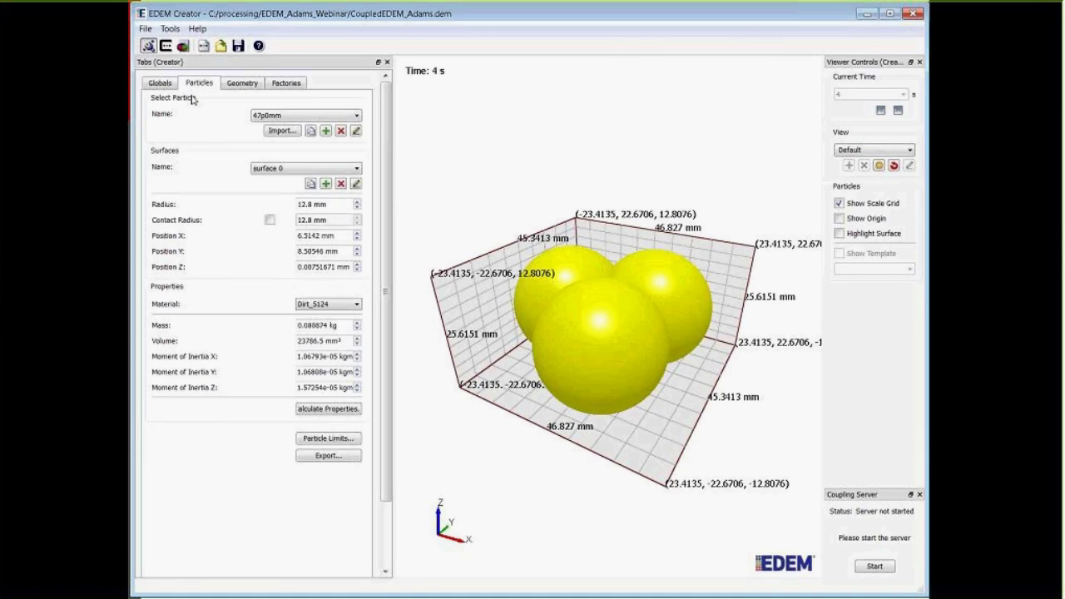
pyautogui.moveTo(664, 279); pyautogui.dragTo(578, 429)
pyautogui.click(839, 233)
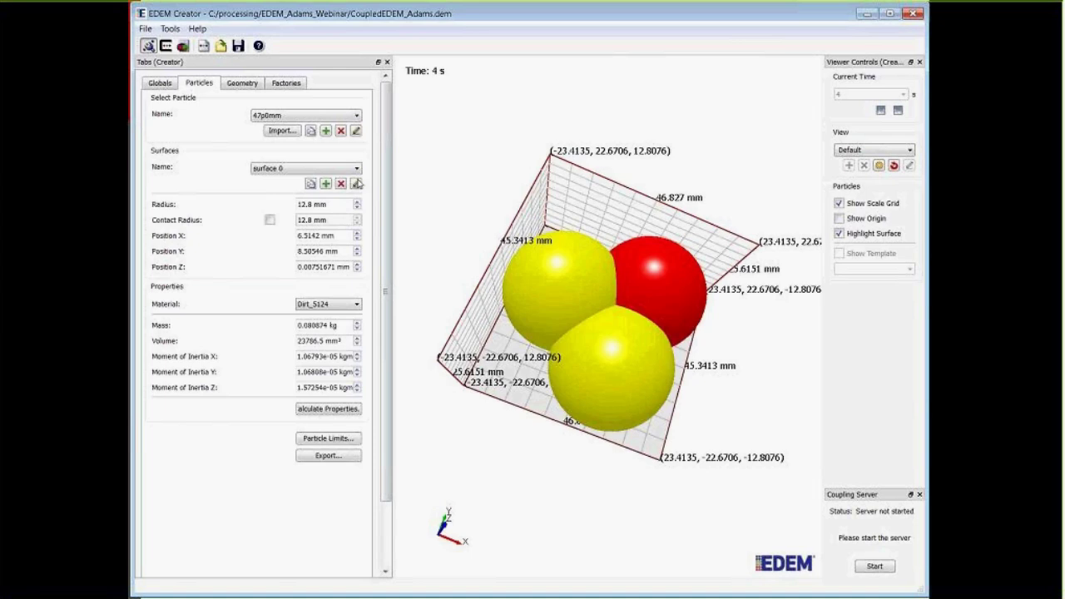
# Show the static factory's particles filling the bin, then view the geometry domain and dipper section.
pyautogui.click(286, 84)
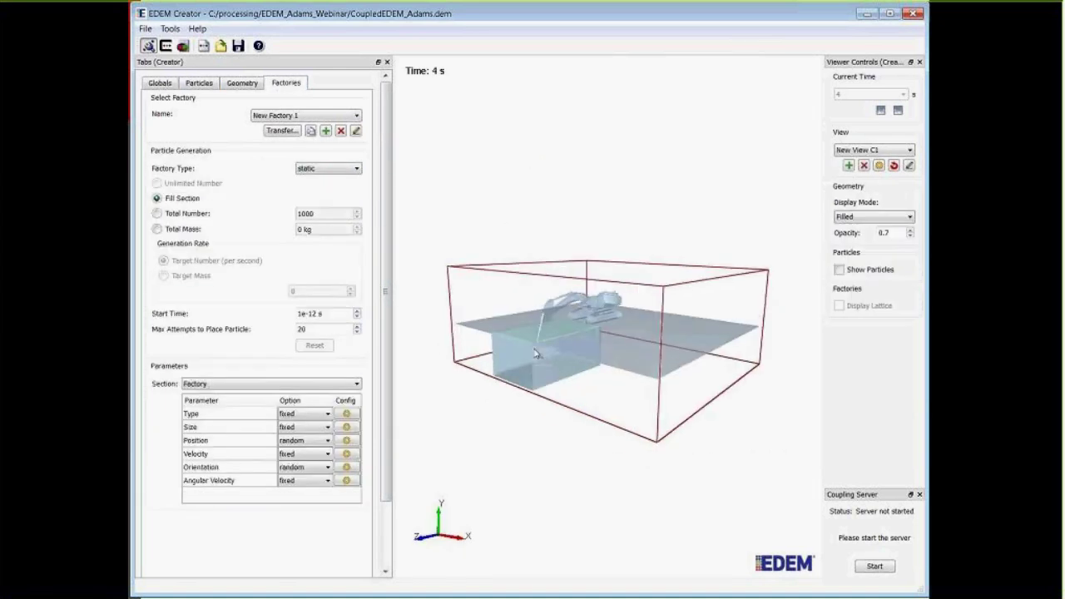
pyautogui.scroll(3, 568, 360)
pyautogui.moveTo(582, 366); pyautogui.dragTo(588, 416)
pyautogui.scroll(3, 644, 390)
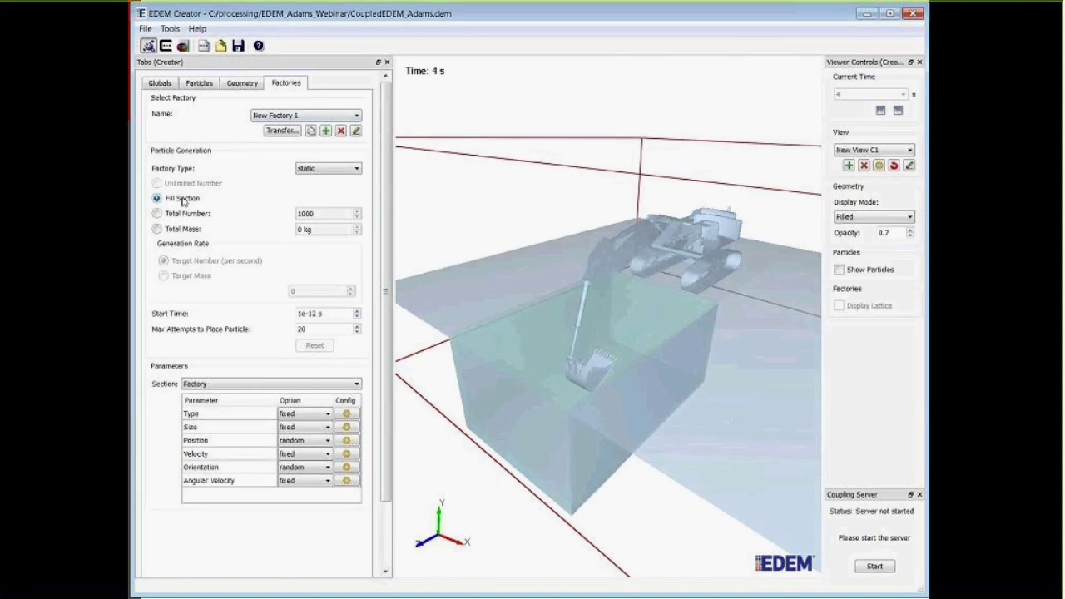
pyautogui.click(839, 269)
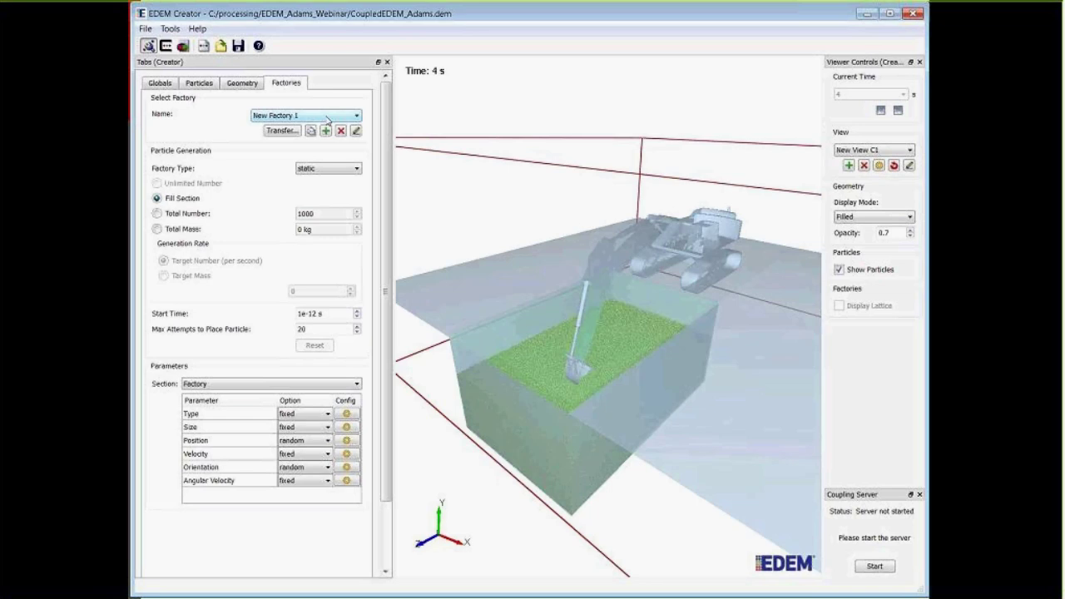
pyautogui.click(235, 86)
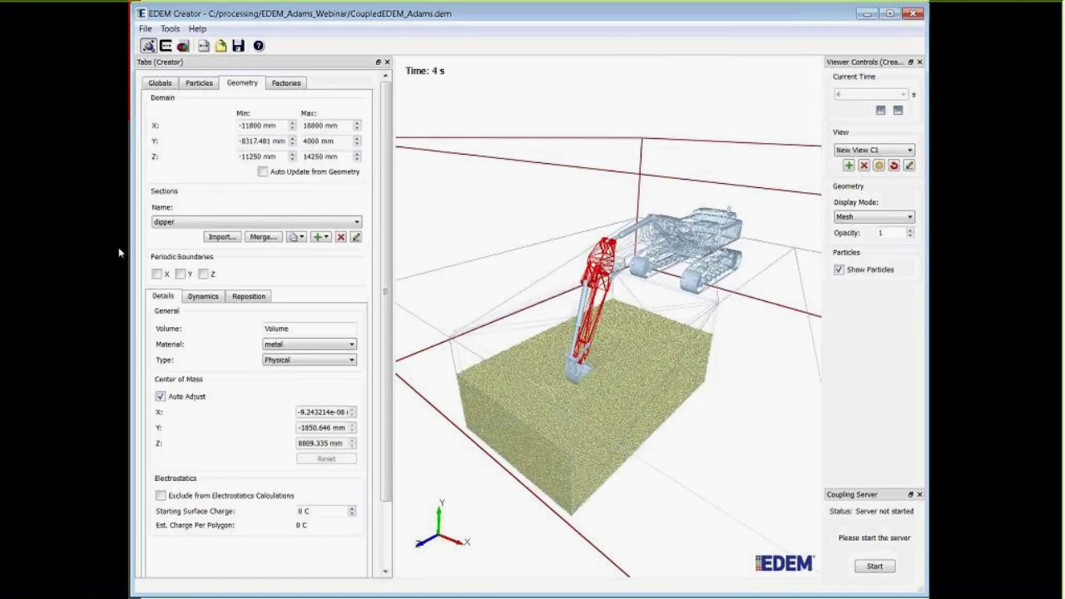
# Select excavator.xmt_txt for import, check the supported file formats, then cancel without importing.
pyautogui.click(218, 237)
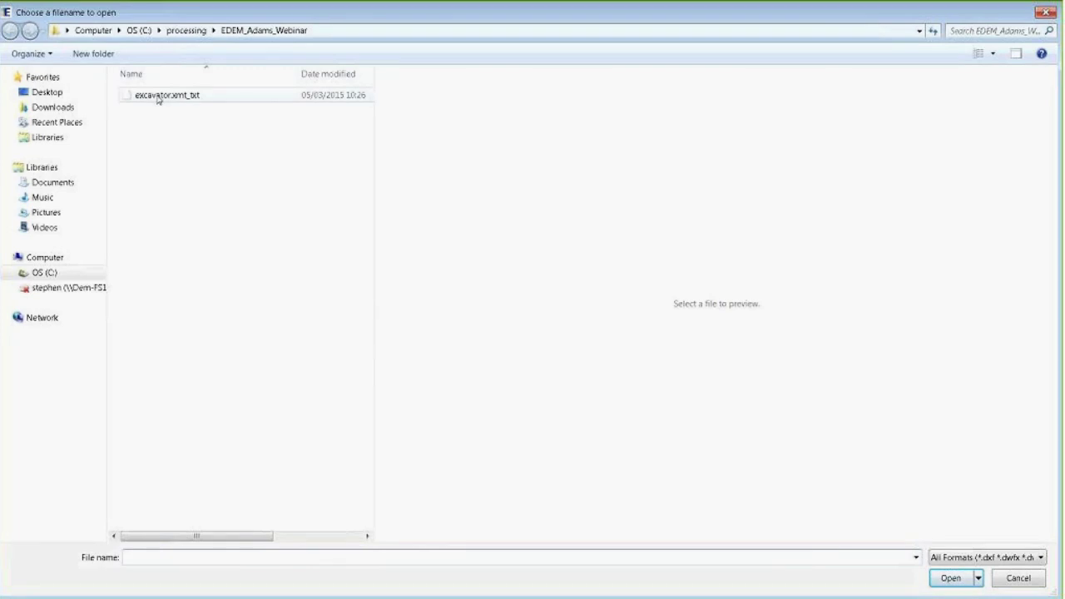
pyautogui.click(158, 96)
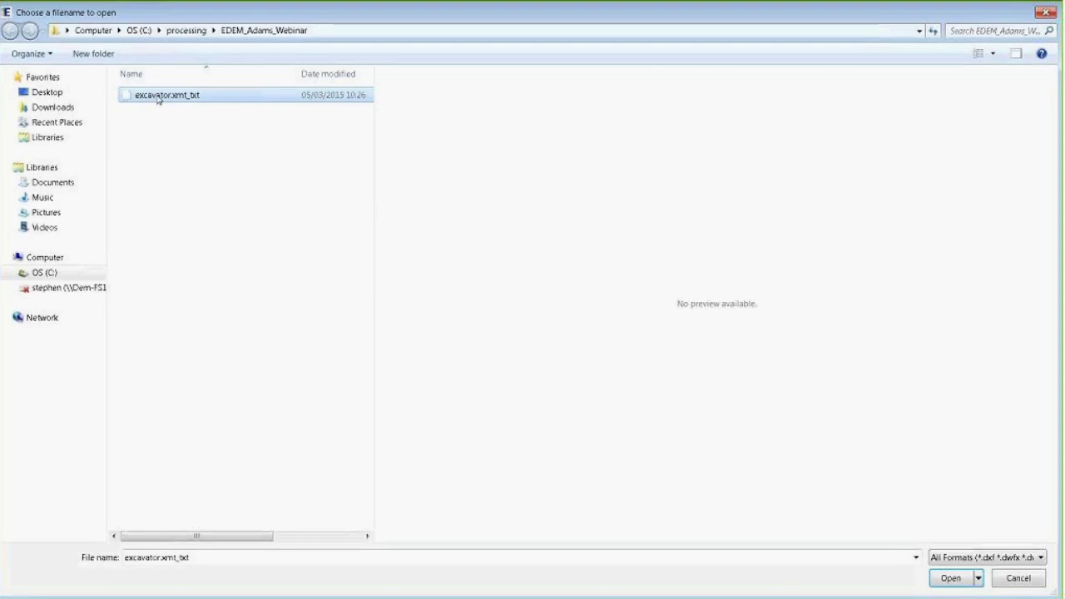
pyautogui.click(956, 563)
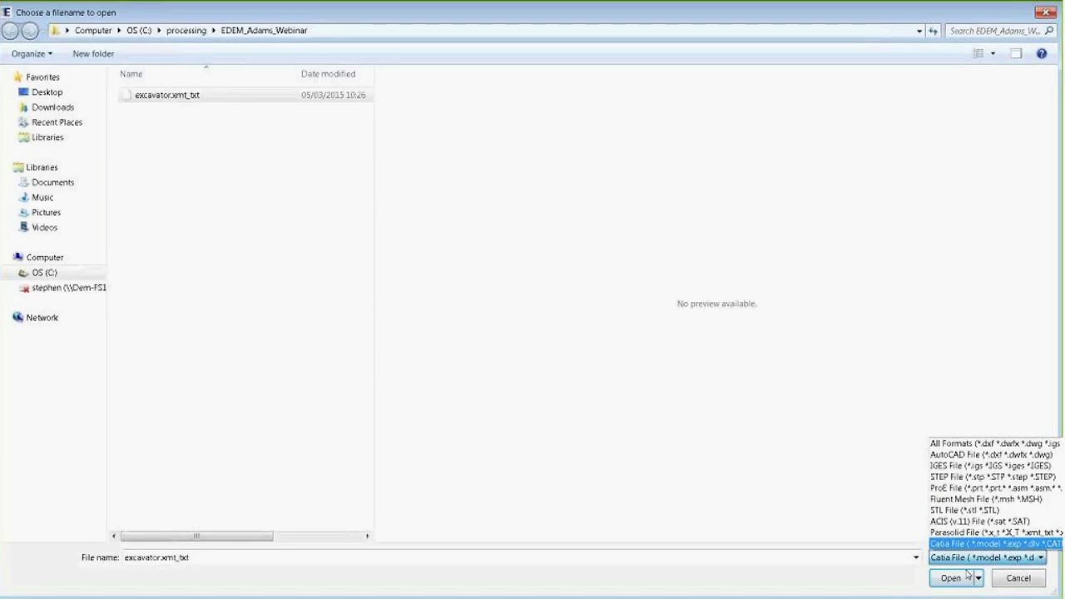
pyautogui.click(1014, 579)
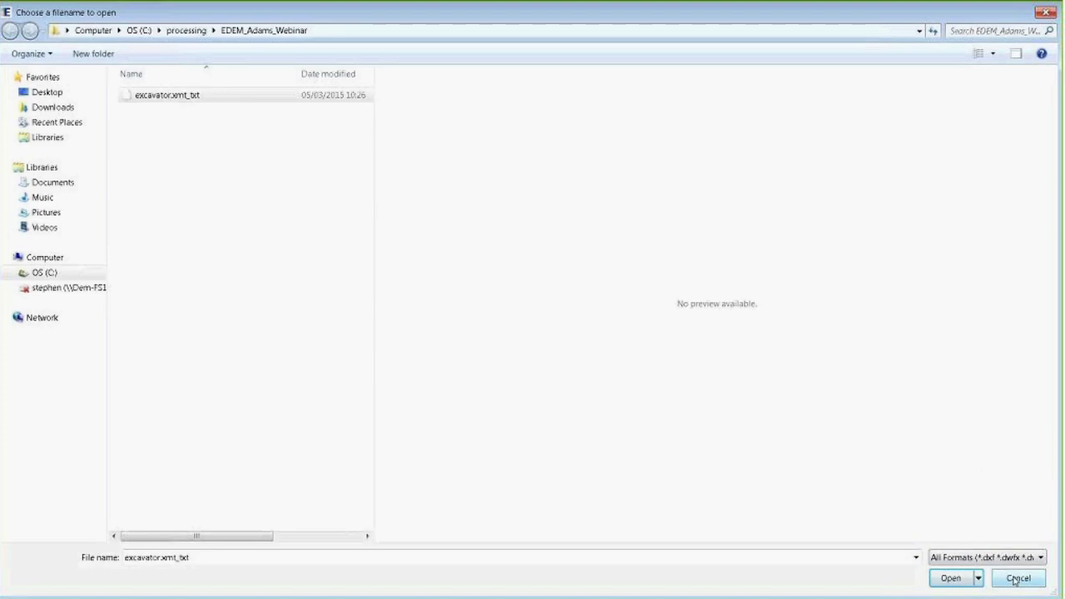
pyautogui.click(1017, 578)
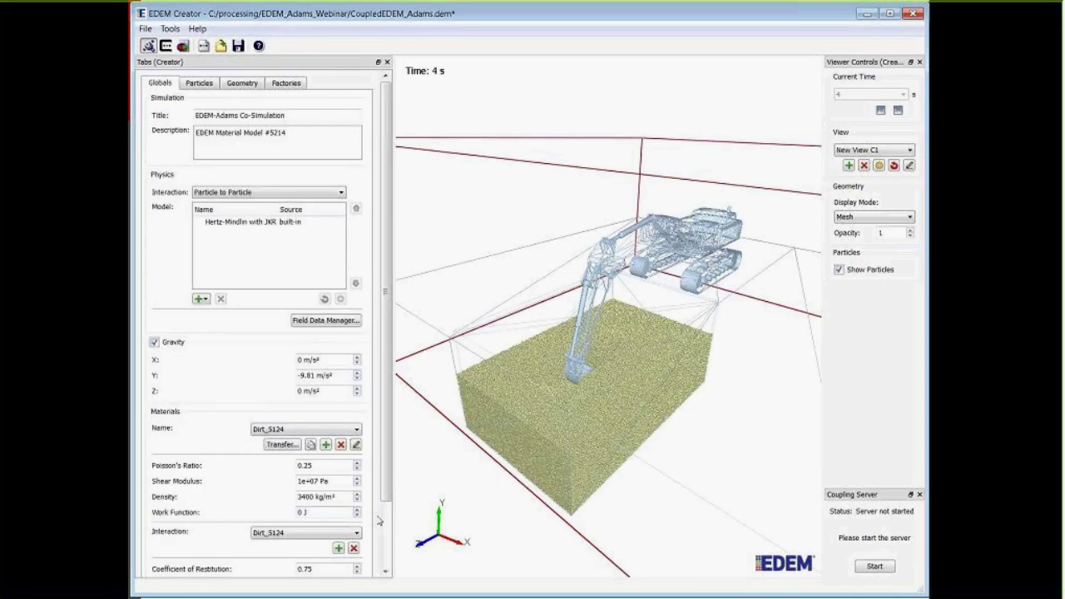
pyautogui.scroll(-2, 386, 503)
pyautogui.moveTo(386, 503); pyautogui.dragTo(386, 468)
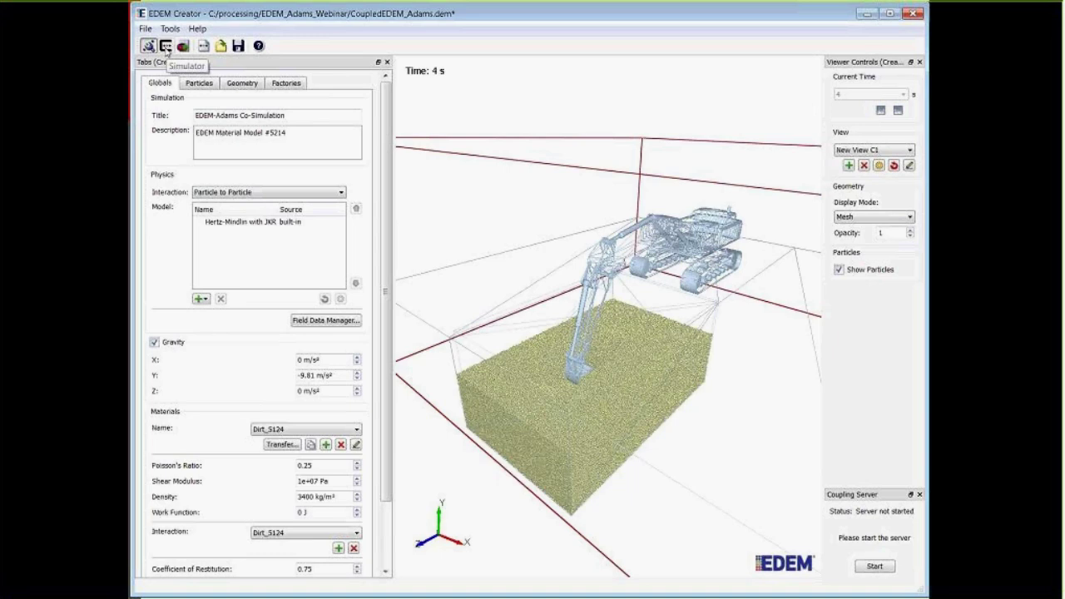
pyautogui.click(867, 569)
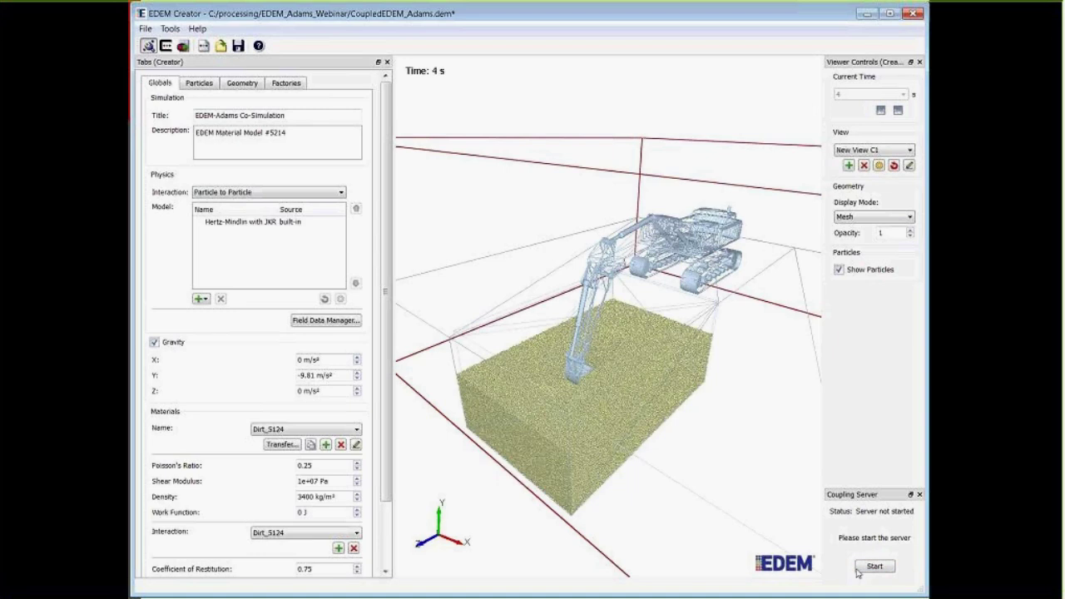
pyautogui.click(875, 567)
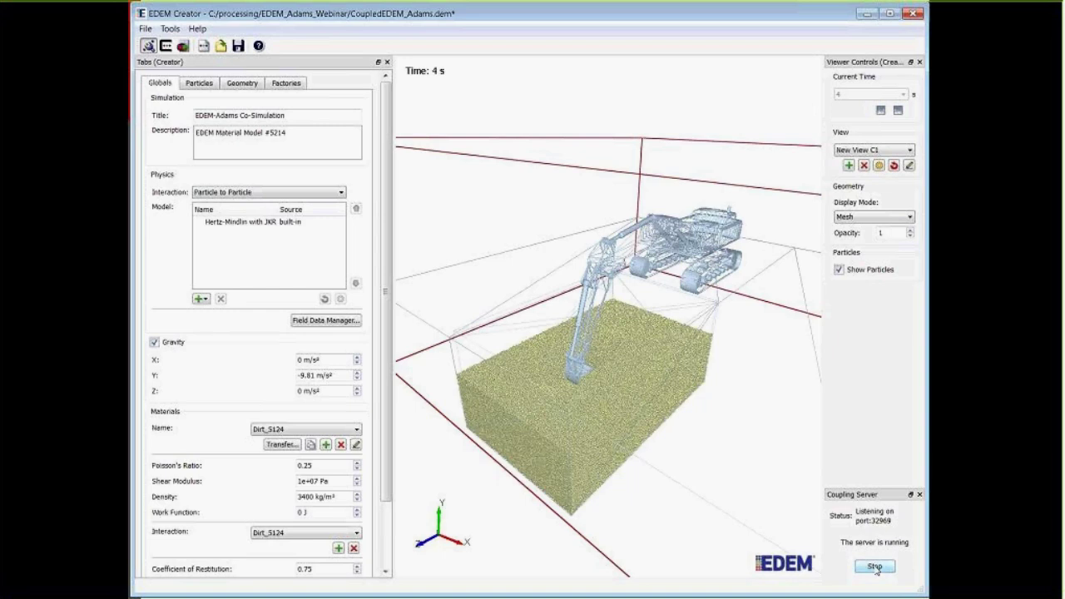
pyautogui.click(876, 567)
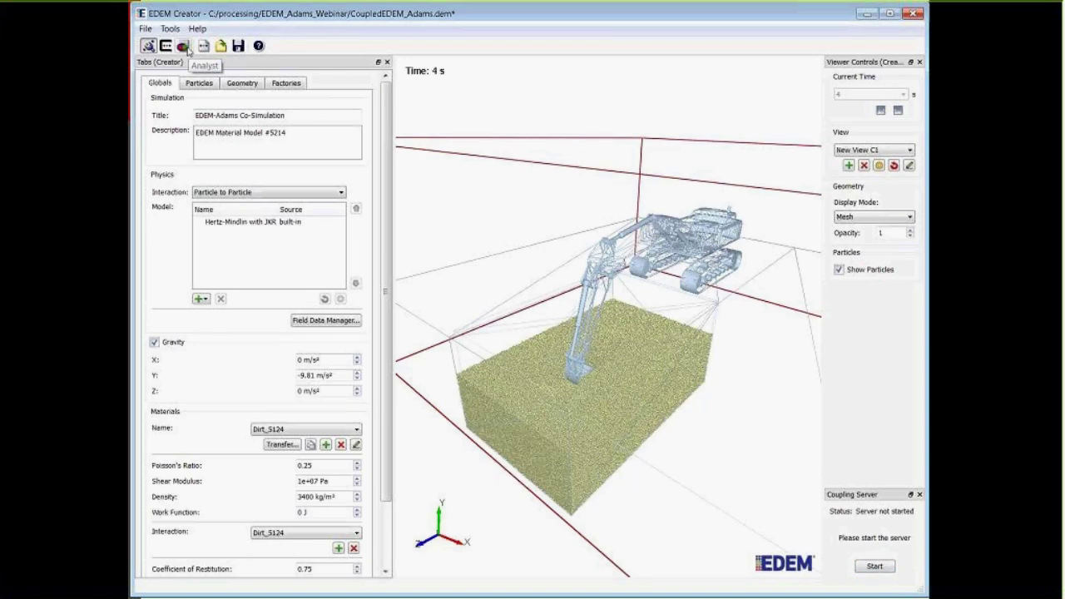
# In EDEM Analyst, toggle the clipping plane off and on to reveal the trench in the particle bed.
pyautogui.click(185, 46)
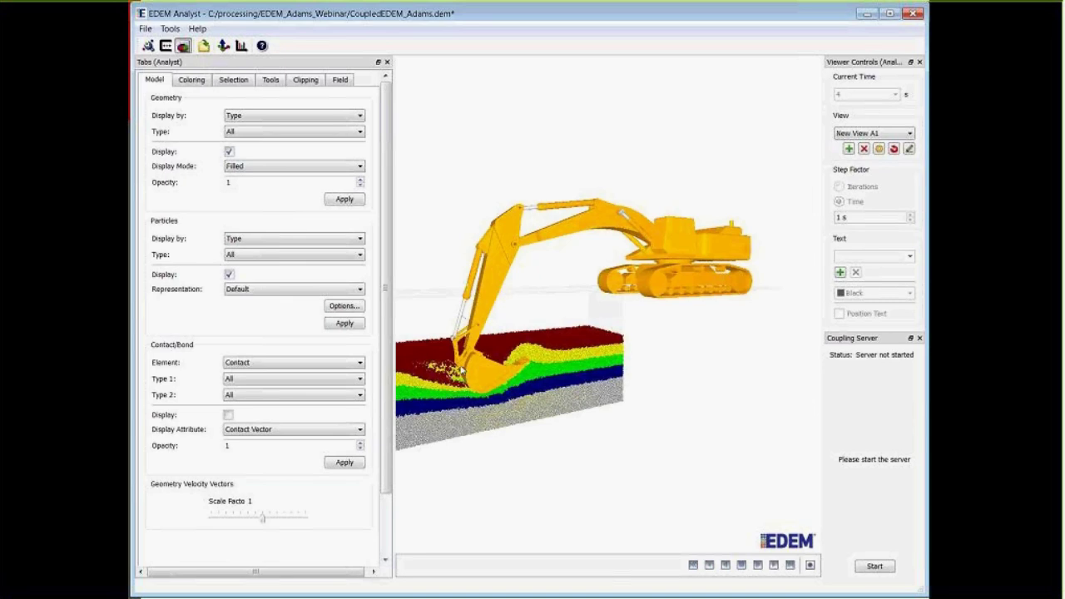
pyautogui.click(306, 80)
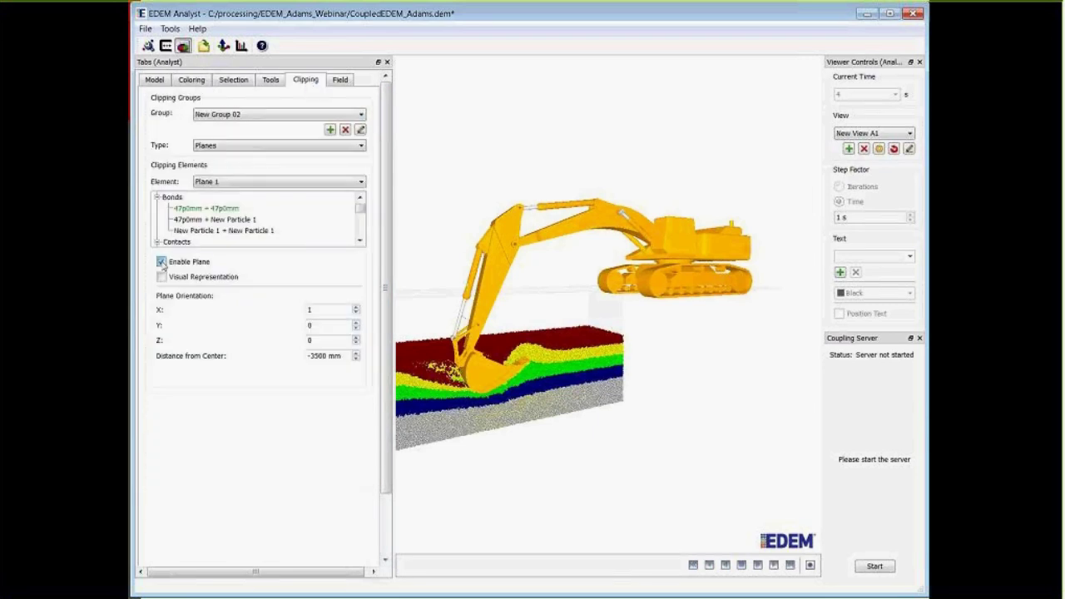
pyautogui.click(161, 262)
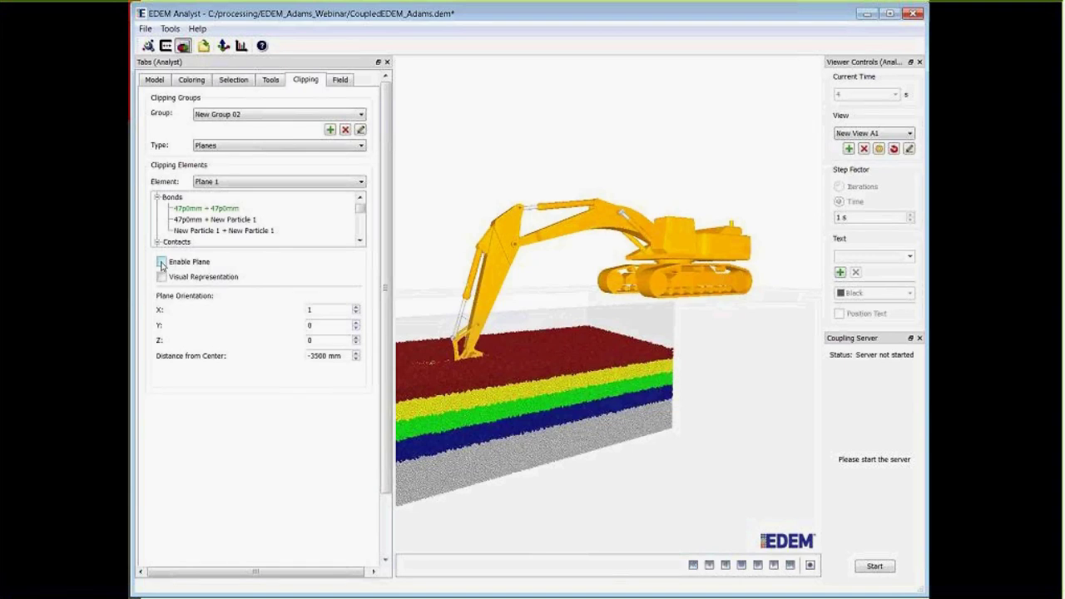
pyautogui.click(161, 262)
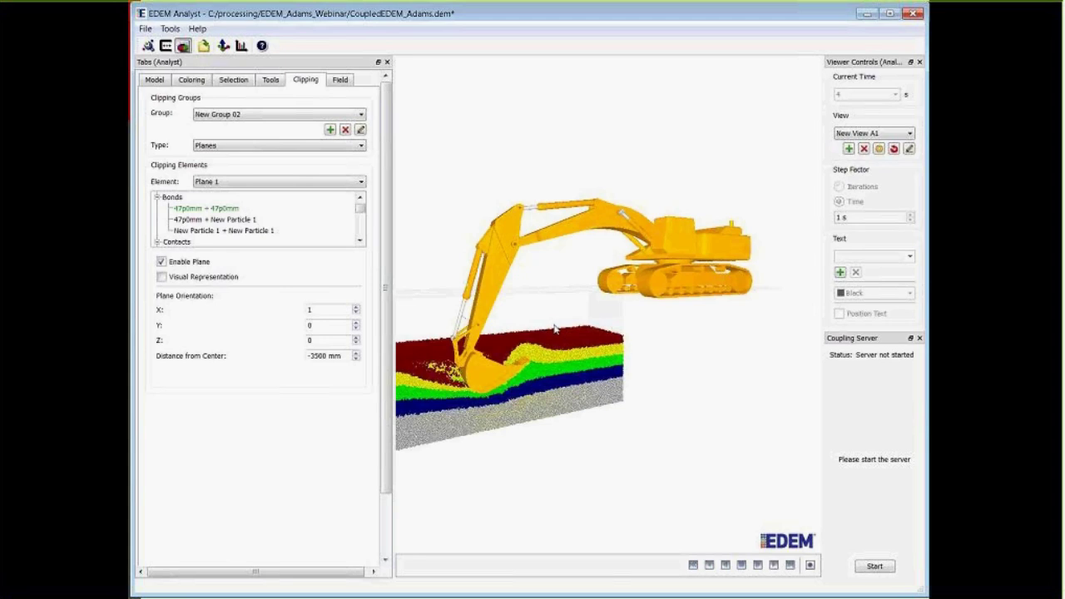
pyautogui.moveTo(554, 331); pyautogui.dragTo(588, 314, button='middle')
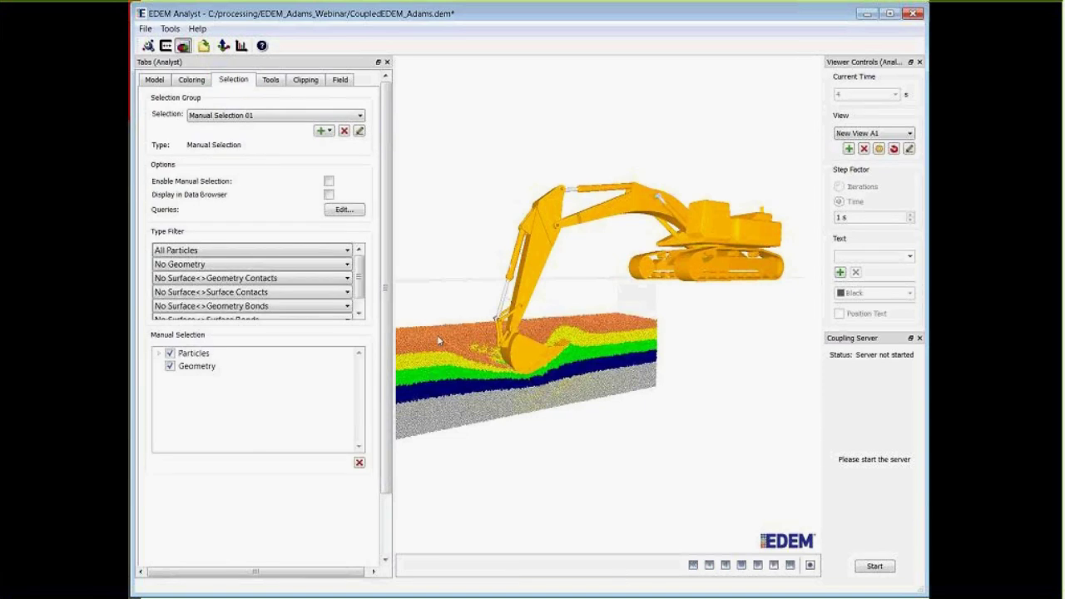
# Step through Manual Selection 02 and 03 and delete the manual selection groups.
pyautogui.click(344, 133)
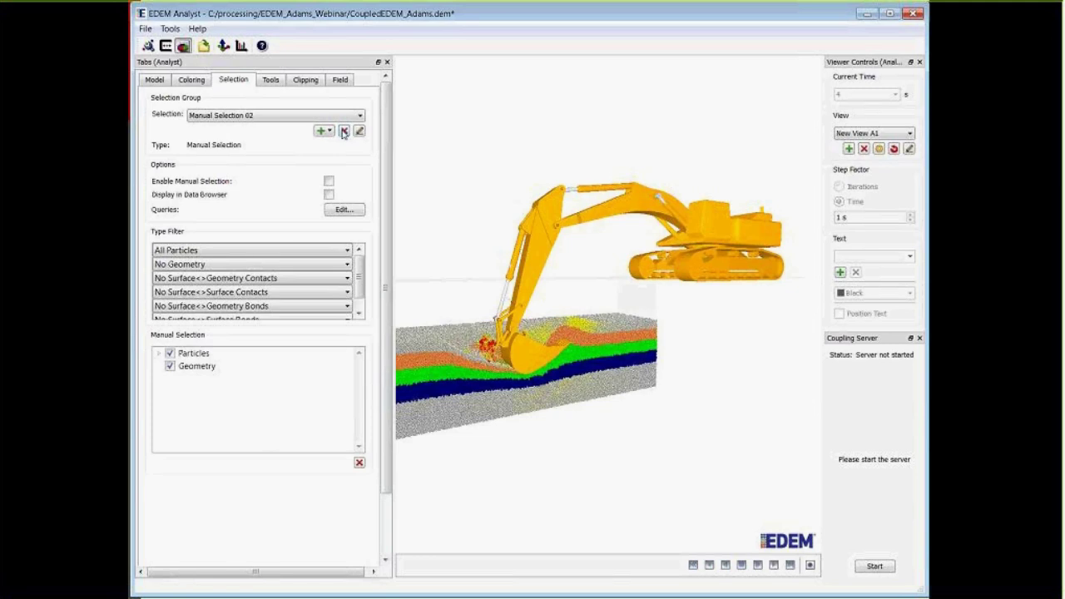
pyautogui.click(343, 132)
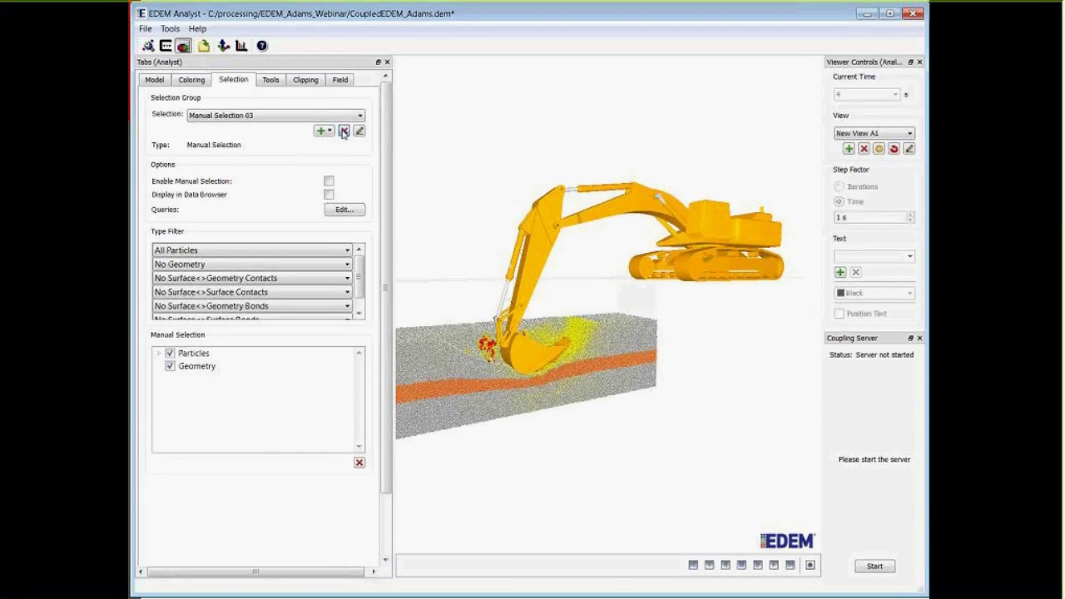
pyautogui.click(344, 133)
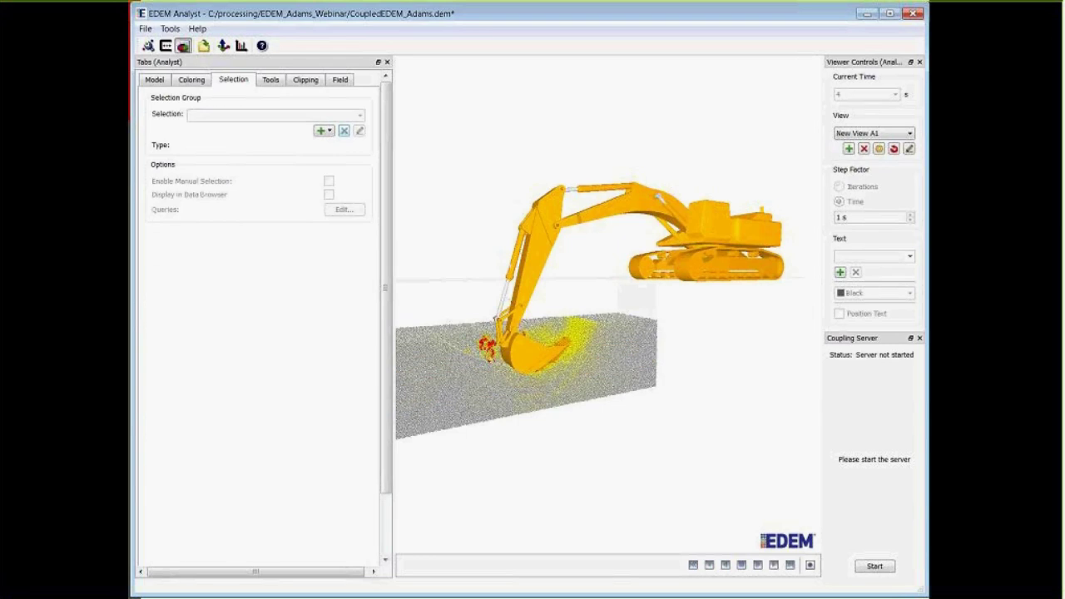
# Show the particle colour legend and retitle it Velocity.
pyautogui.click(193, 82)
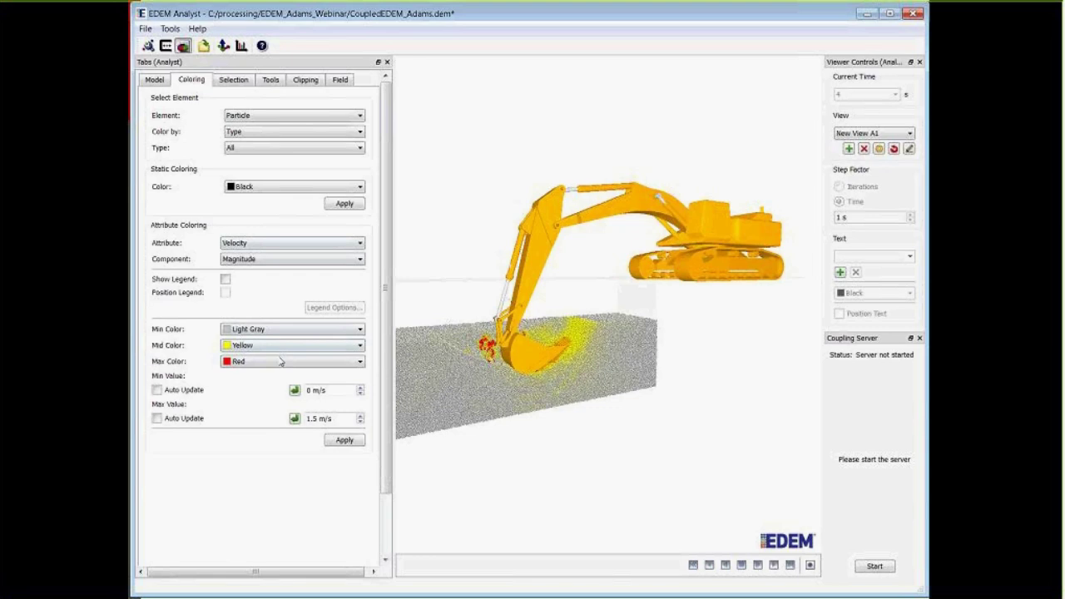
pyautogui.press('space')
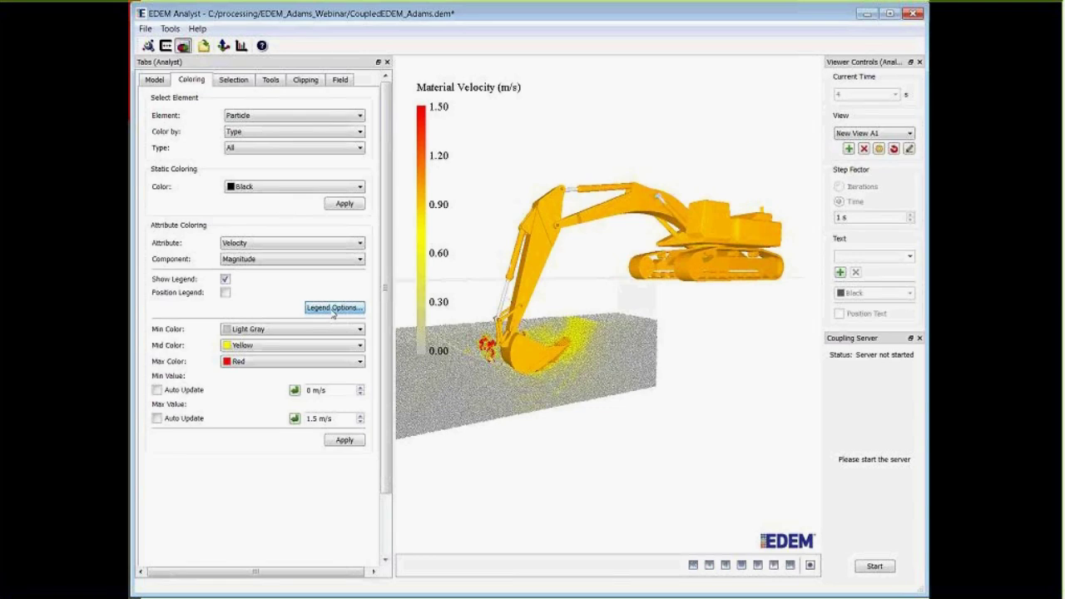
pyautogui.click(333, 308)
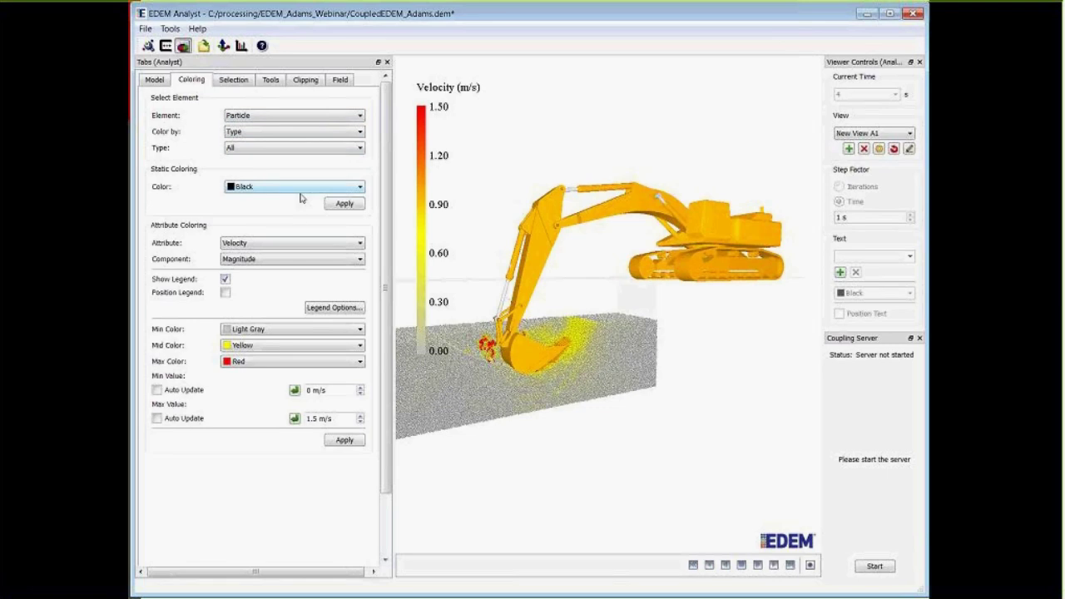
# Colour particles by Total Force with a 0 to 50 N range.
pyautogui.click(249, 243)
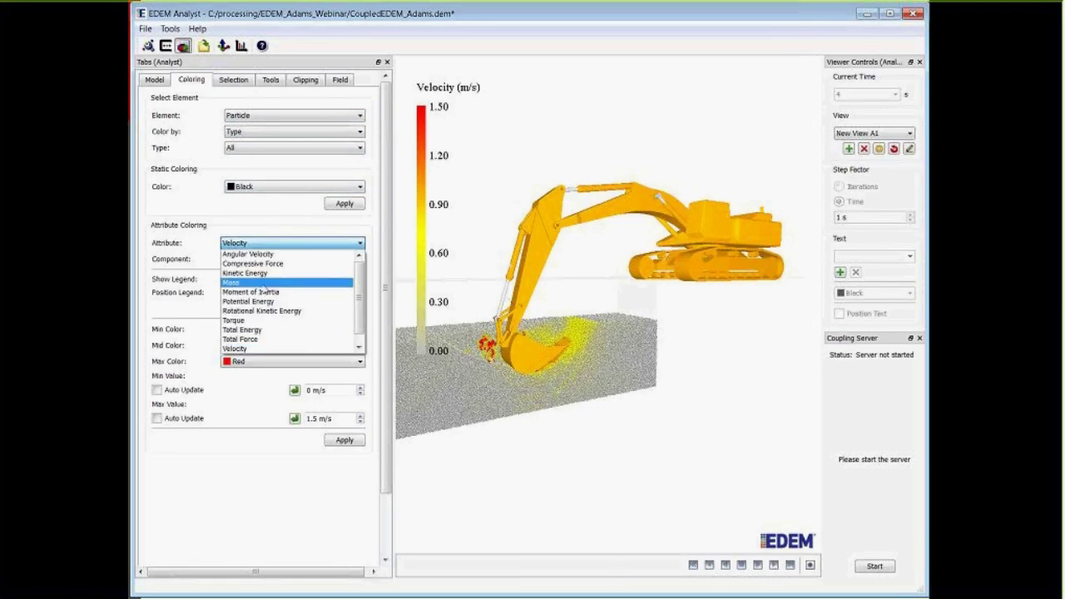
pyautogui.click(260, 337)
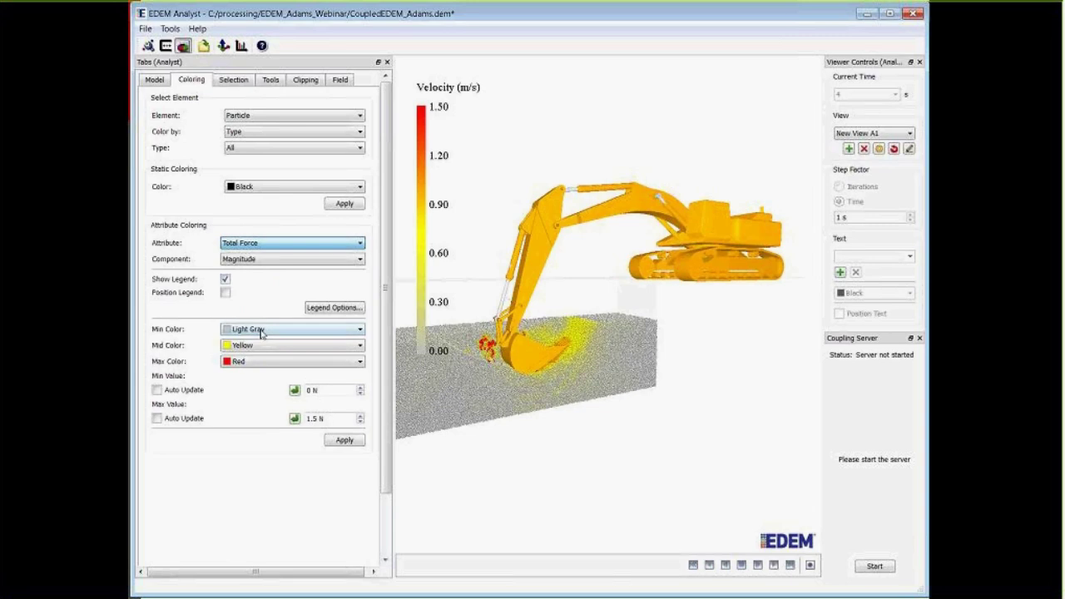
pyautogui.doubleClick(331, 420)
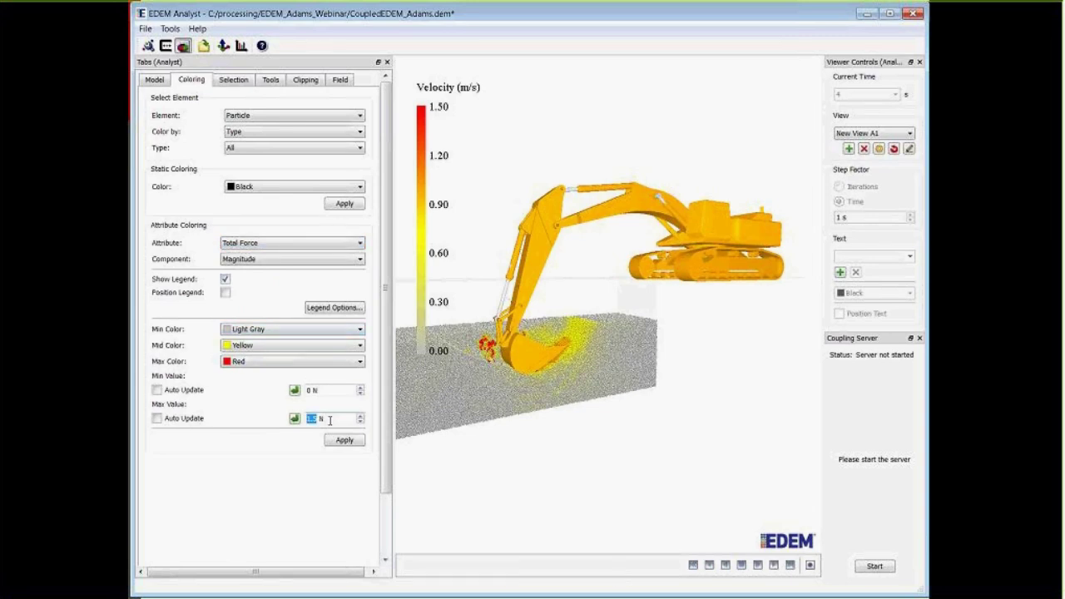
pyautogui.write('5')
pyautogui.click(337, 441)
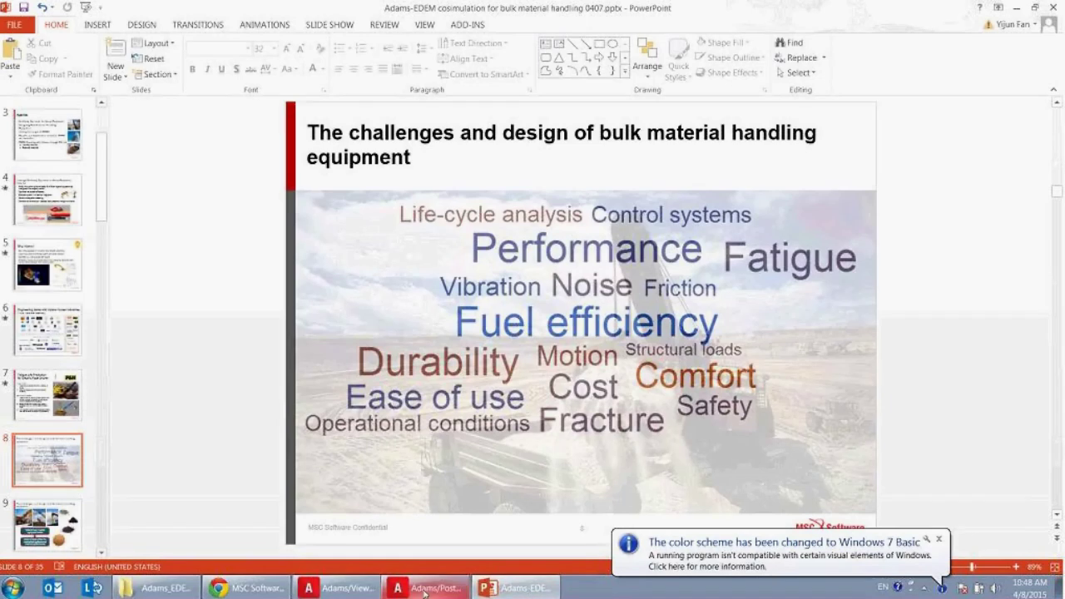
# Bring Adams/View forward and rotate, zoom and pan around the excavator model.
pyautogui.moveTo(424, 592)
pyautogui.click(377, 558)
pyautogui.click(337, 587)
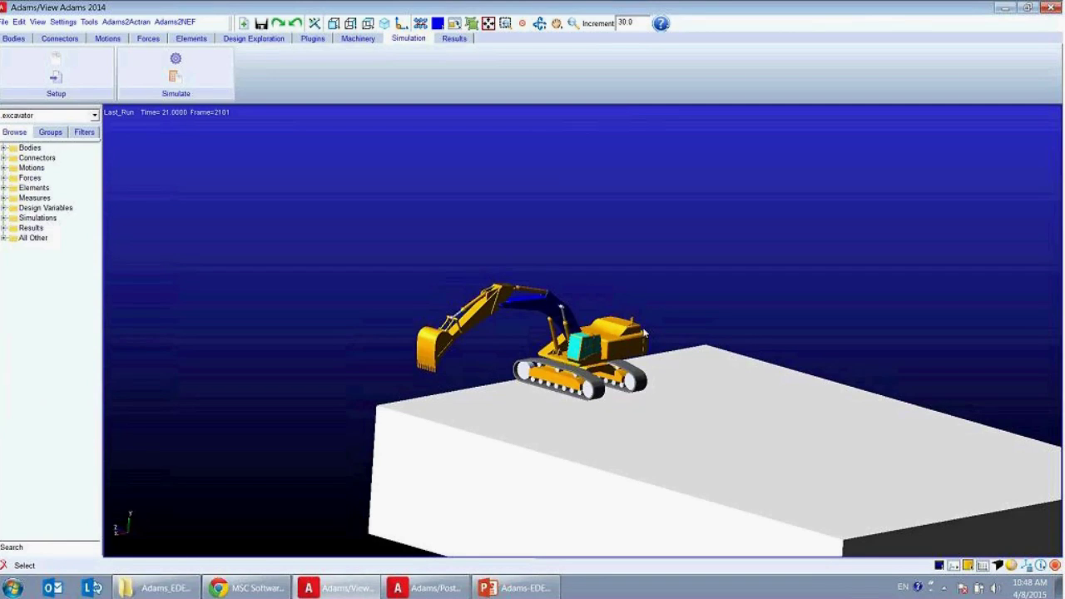
pyautogui.press('r')
pyautogui.moveTo(645, 333); pyautogui.dragTo(394, 269)
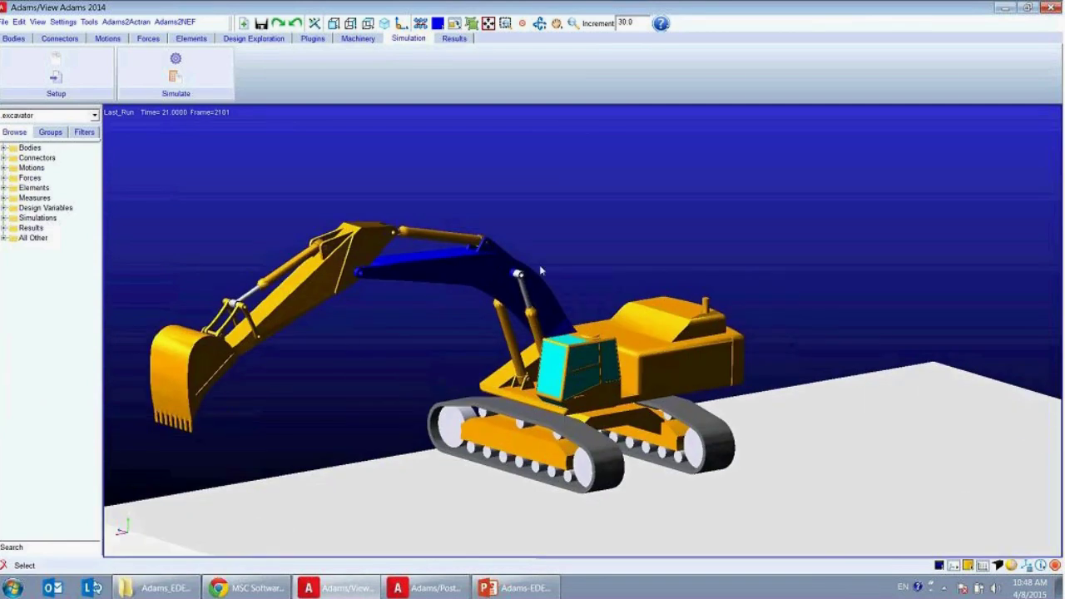
pyautogui.press('r')
pyautogui.moveTo(541, 270); pyautogui.dragTo(510, 223)
pyautogui.press('z')
pyautogui.press('t')
pyautogui.press('r')
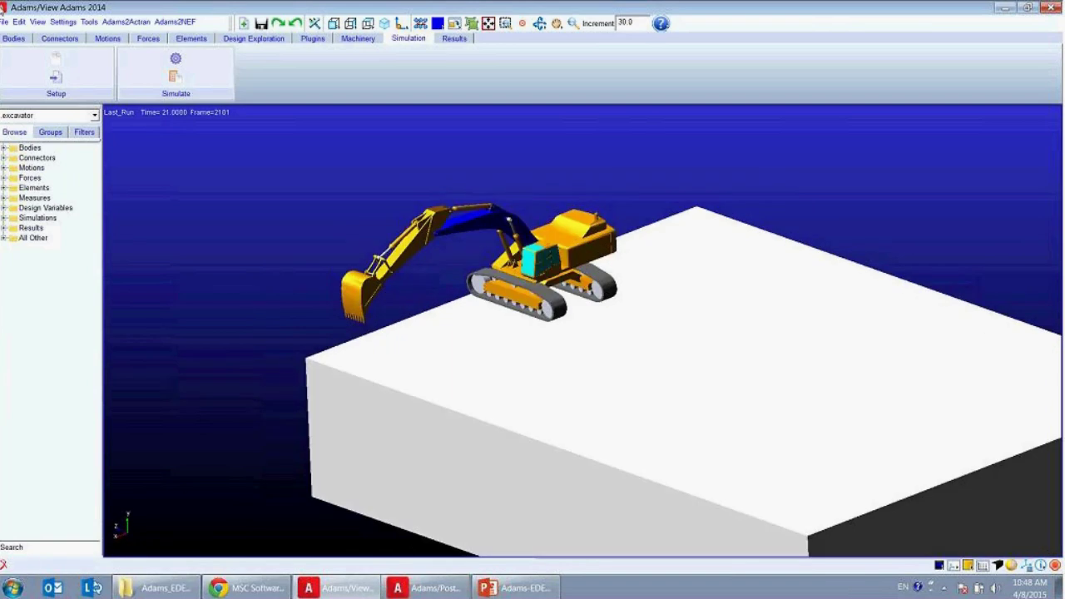
# Turn the excavator to a side-on view, then bring up the Adams/PostProcessor force plot window.
pyautogui.click(4, 22)
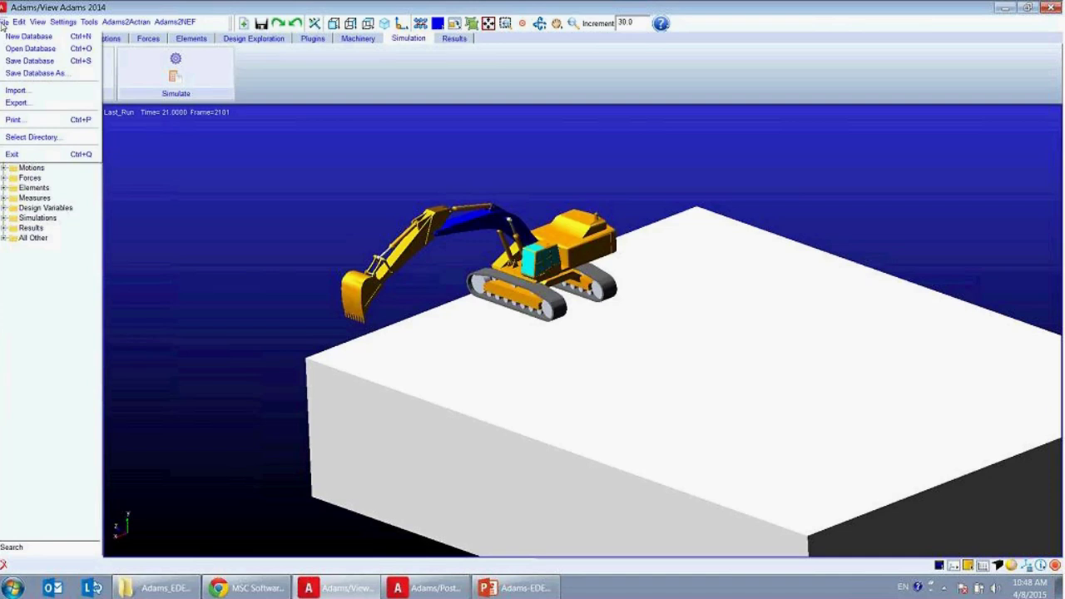
pyautogui.click(457, 190)
pyautogui.press('r')
pyautogui.moveTo(444, 183); pyautogui.dragTo(608, 202)
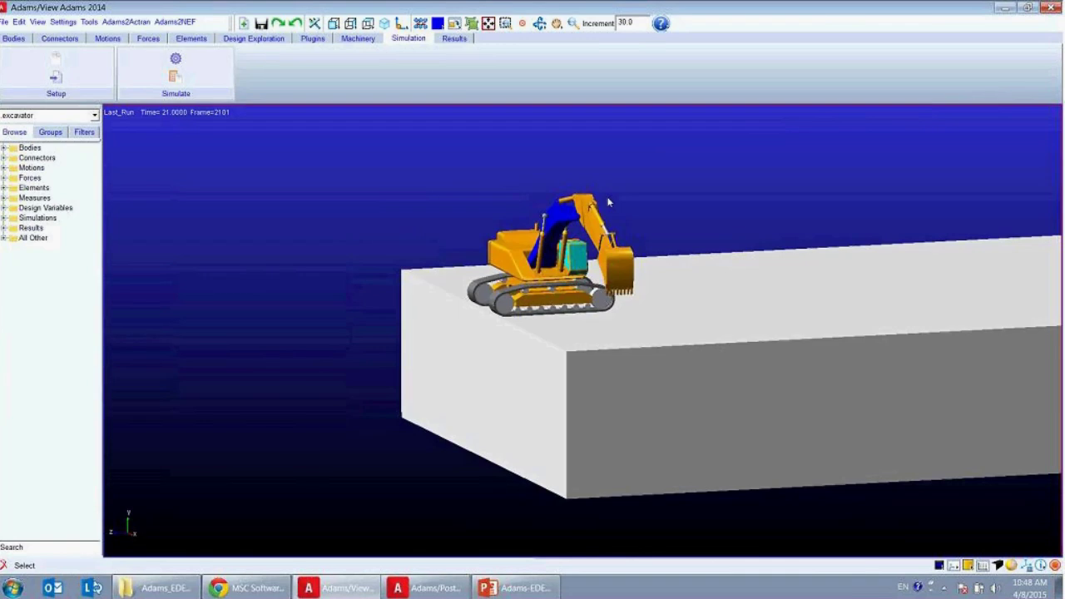
pyautogui.click(429, 587)
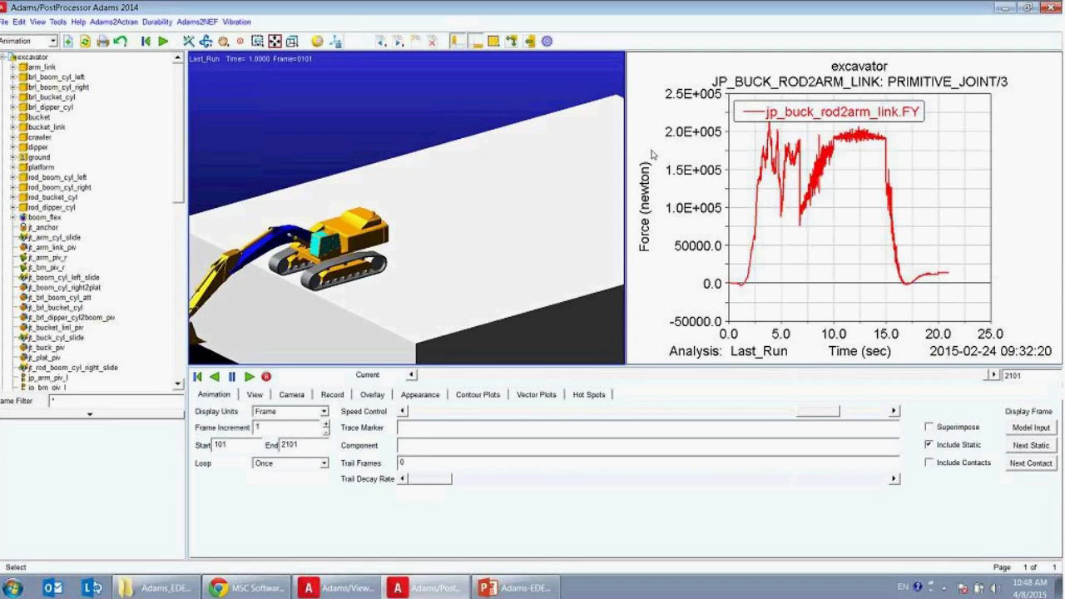
# Play the excavator animation alongside the jp_buck_rod2arm_link.FY plot, then browse the Result Sets.
pyautogui.click(643, 303)
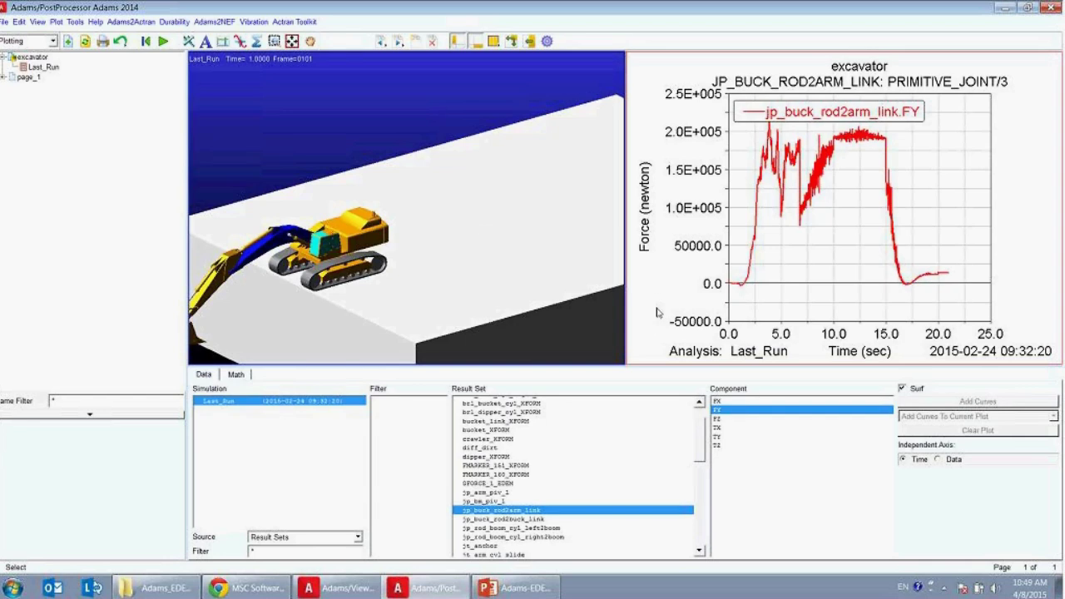
pyautogui.click(356, 155)
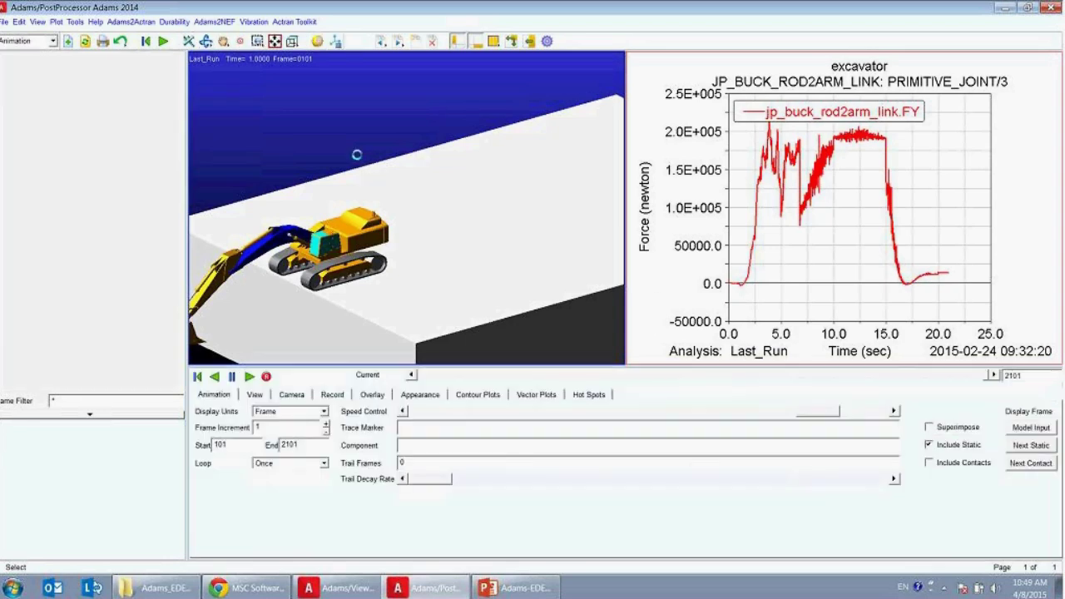
pyautogui.click(250, 377)
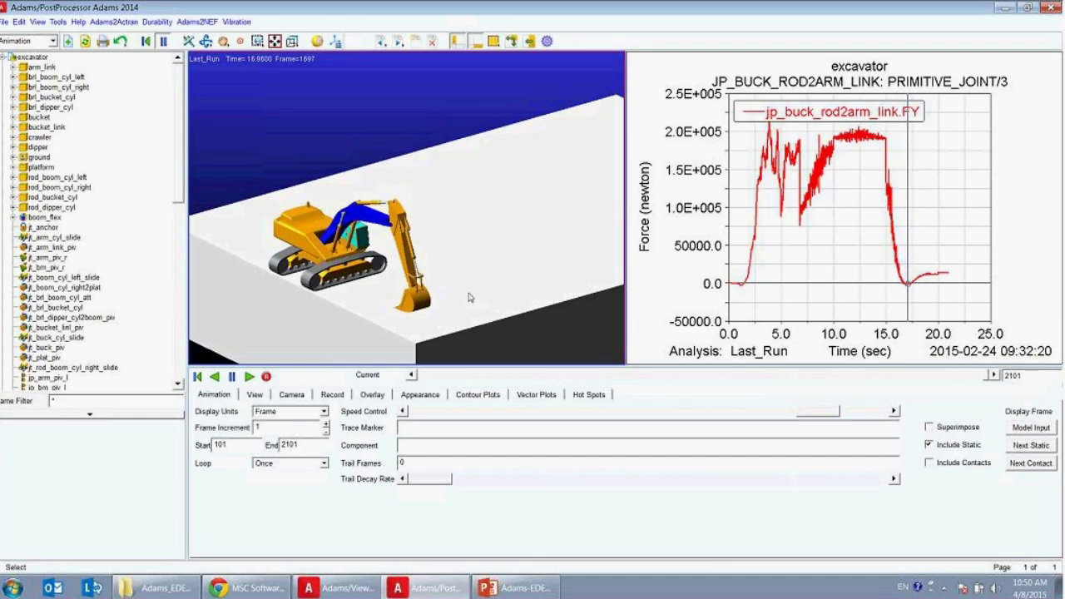
pyautogui.press('F8')
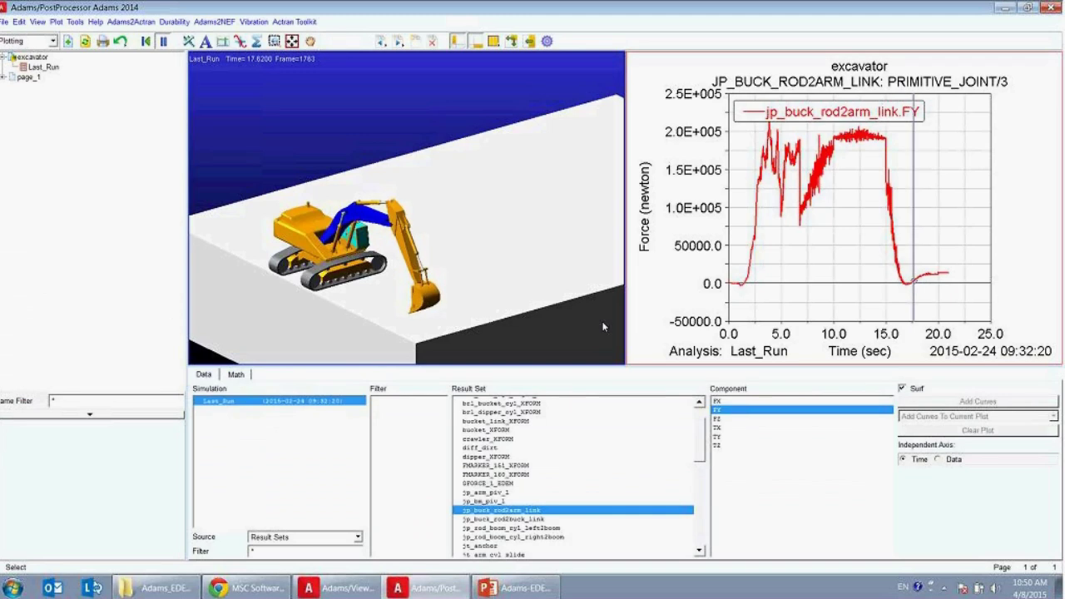
pyautogui.scroll(-3, 597, 450)
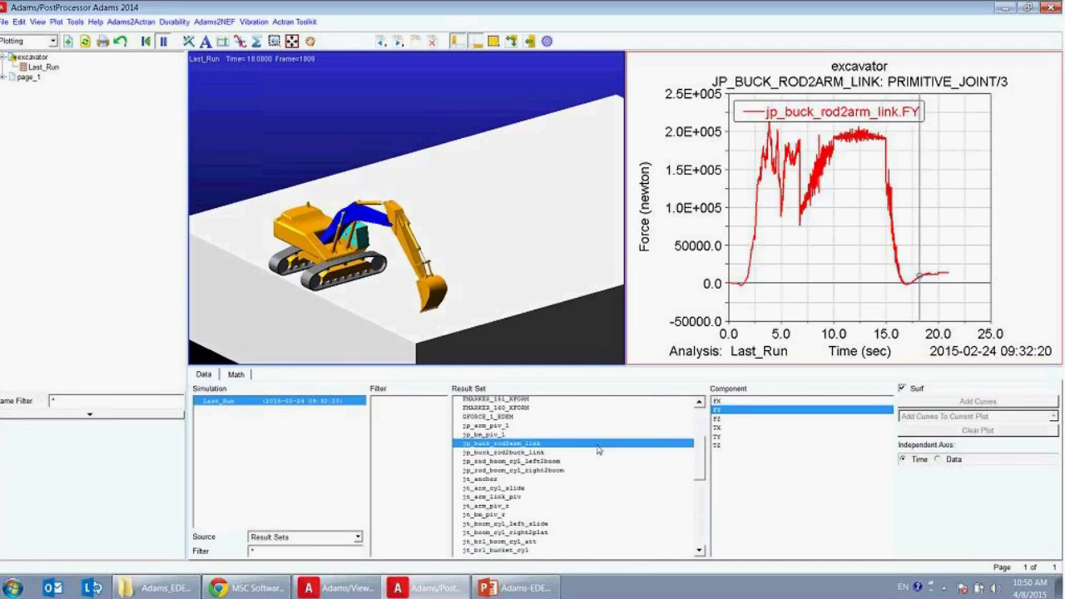
pyautogui.scroll(-3, 598, 450)
pyautogui.scroll(5, 596, 450)
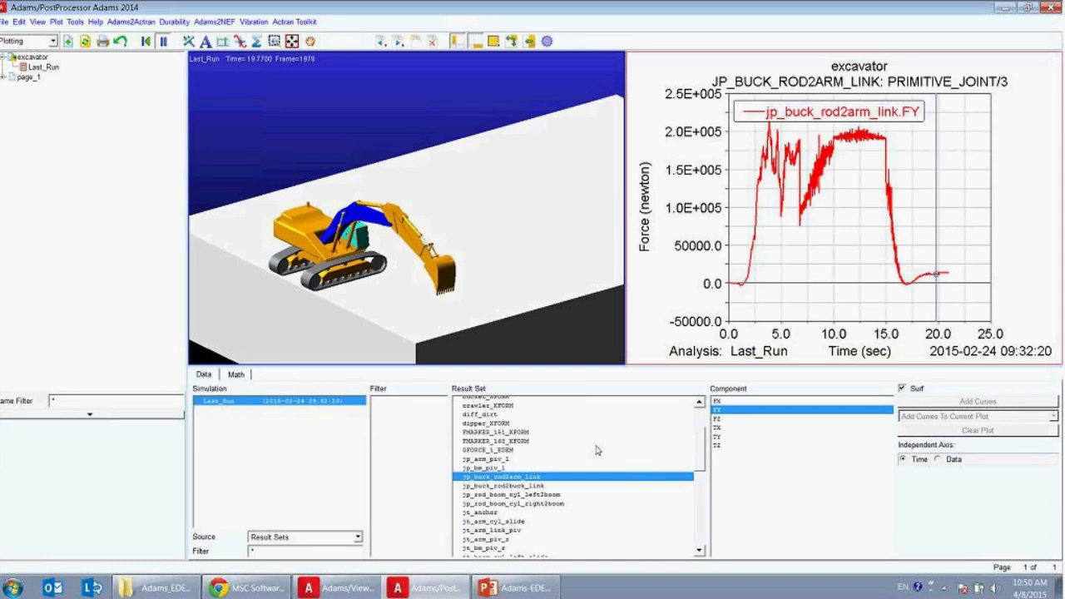
# Return to the PowerPoint presentation and go to slide 34.
pyautogui.click(533, 587)
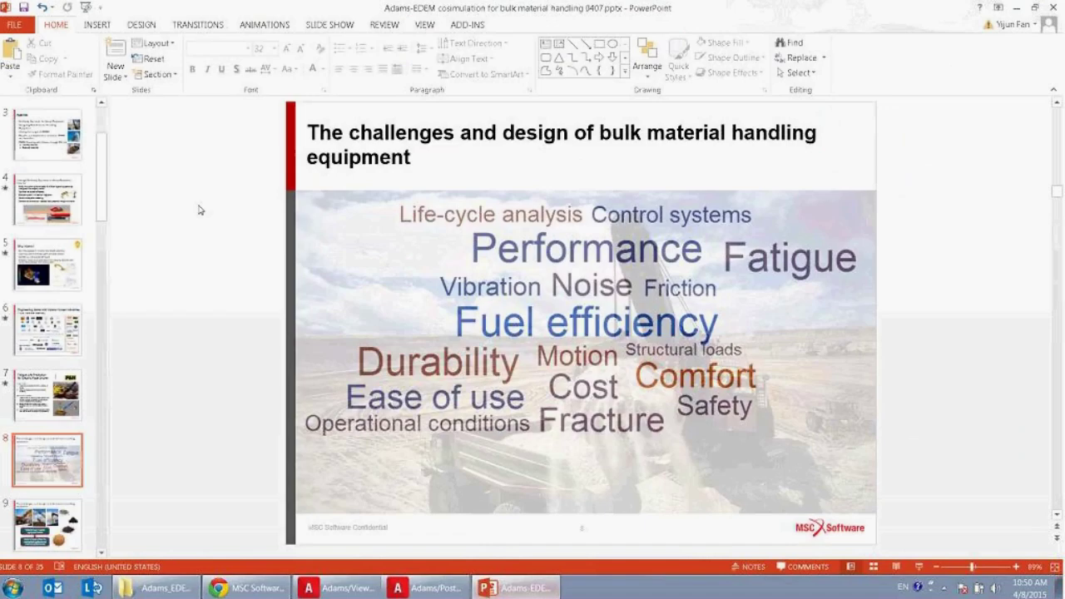
pyautogui.moveTo(102, 206); pyautogui.dragTo(85, 498)
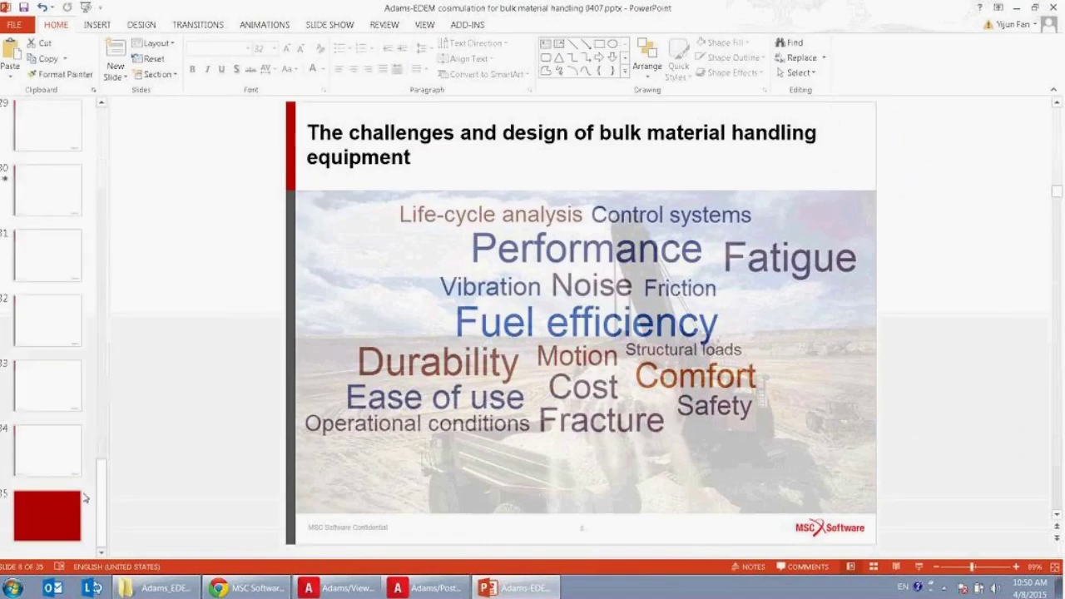
pyautogui.click(59, 455)
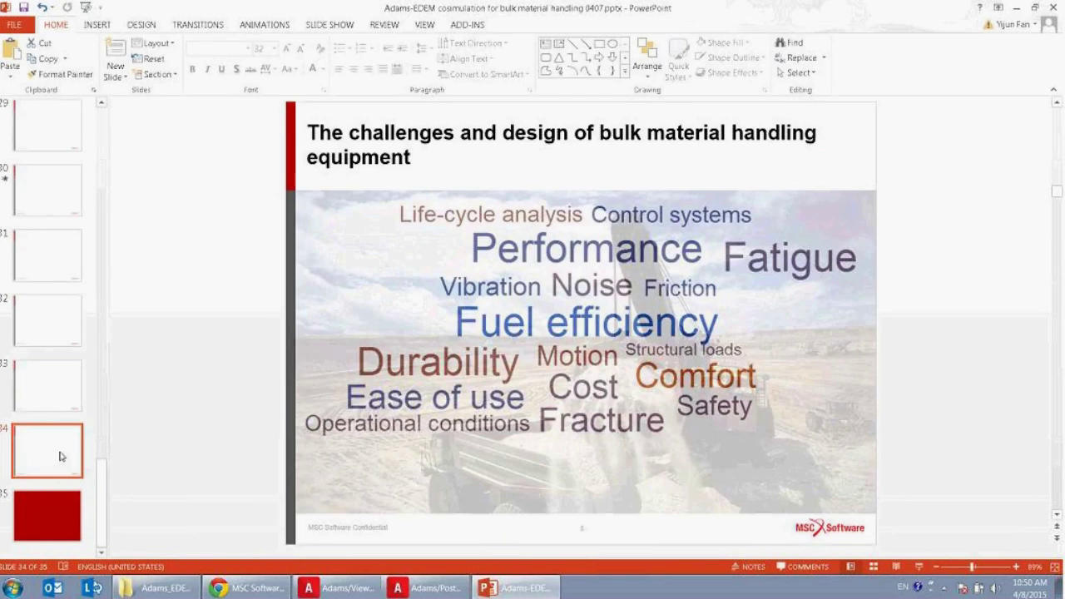